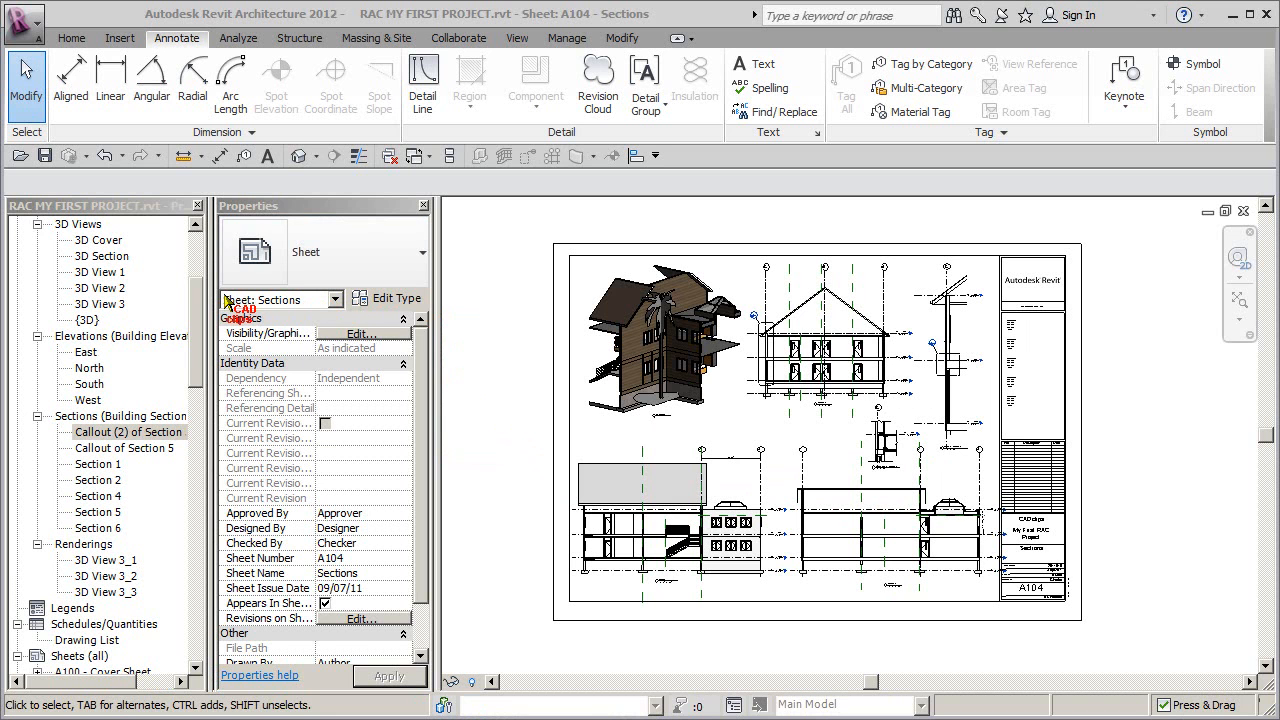
Open the 02 T / Main floor plan and hide the planting category in that view
click(195, 240)
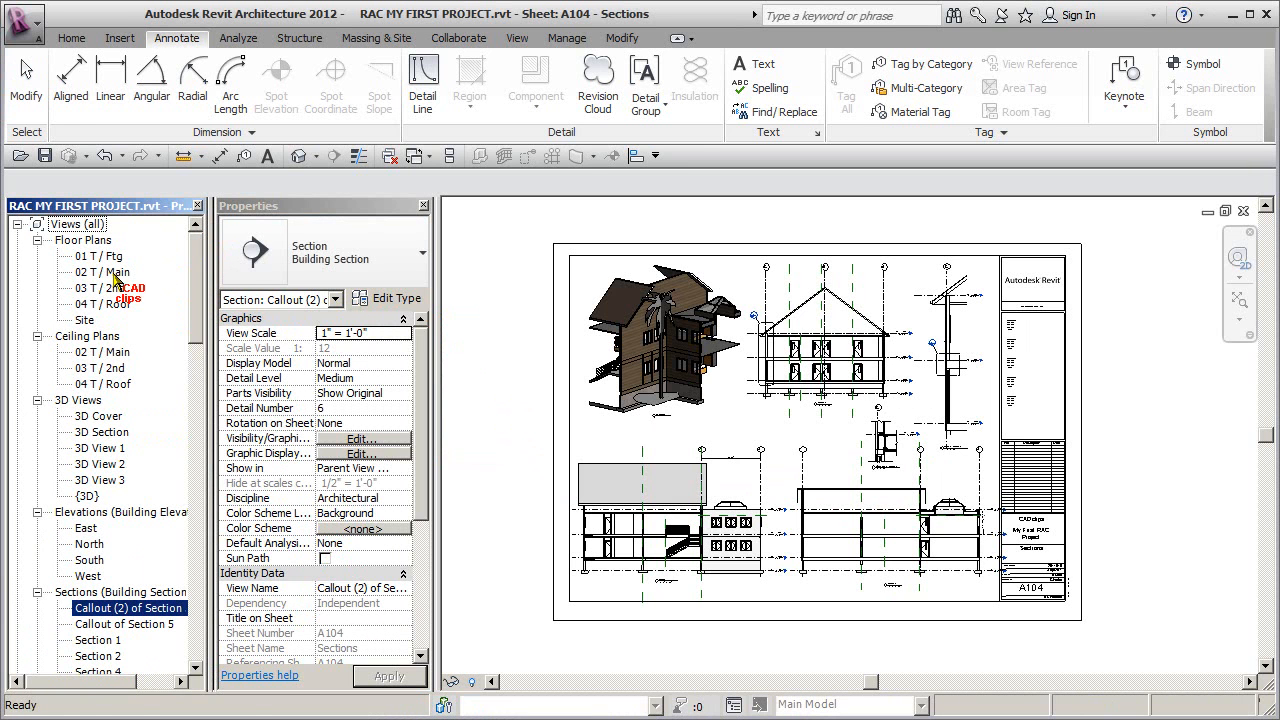
double_click(116, 279)
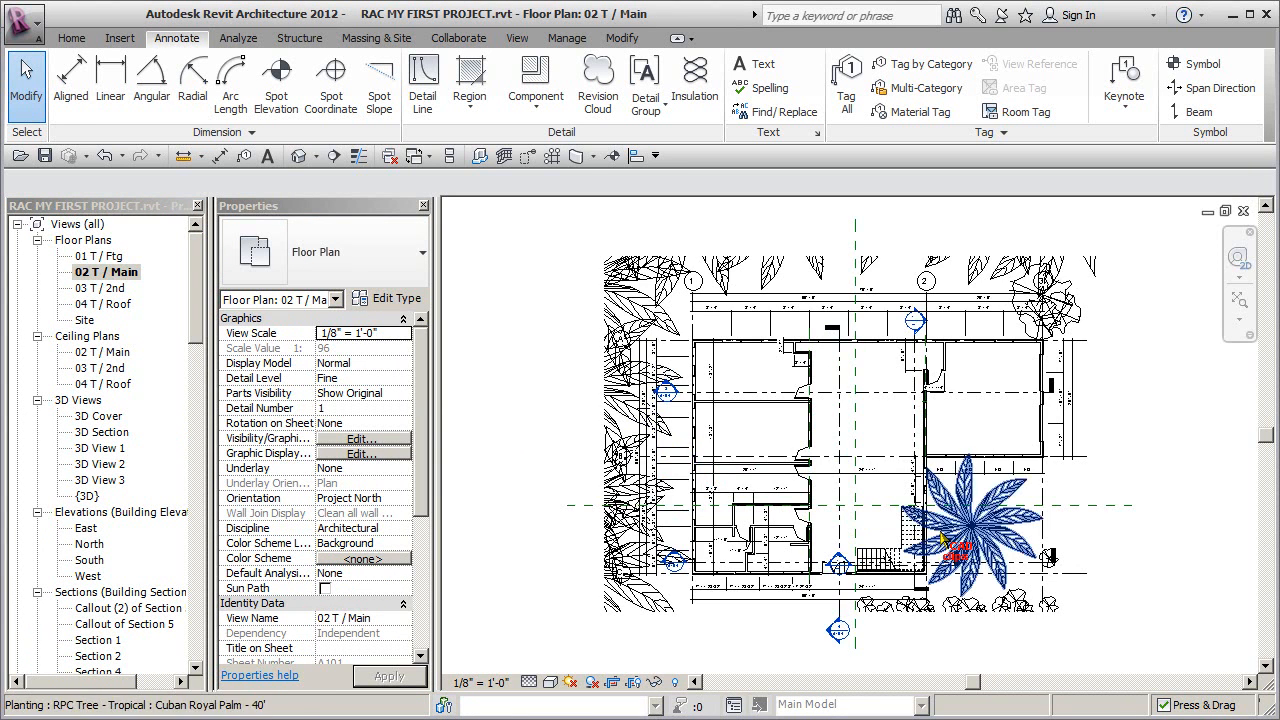
click(932, 545)
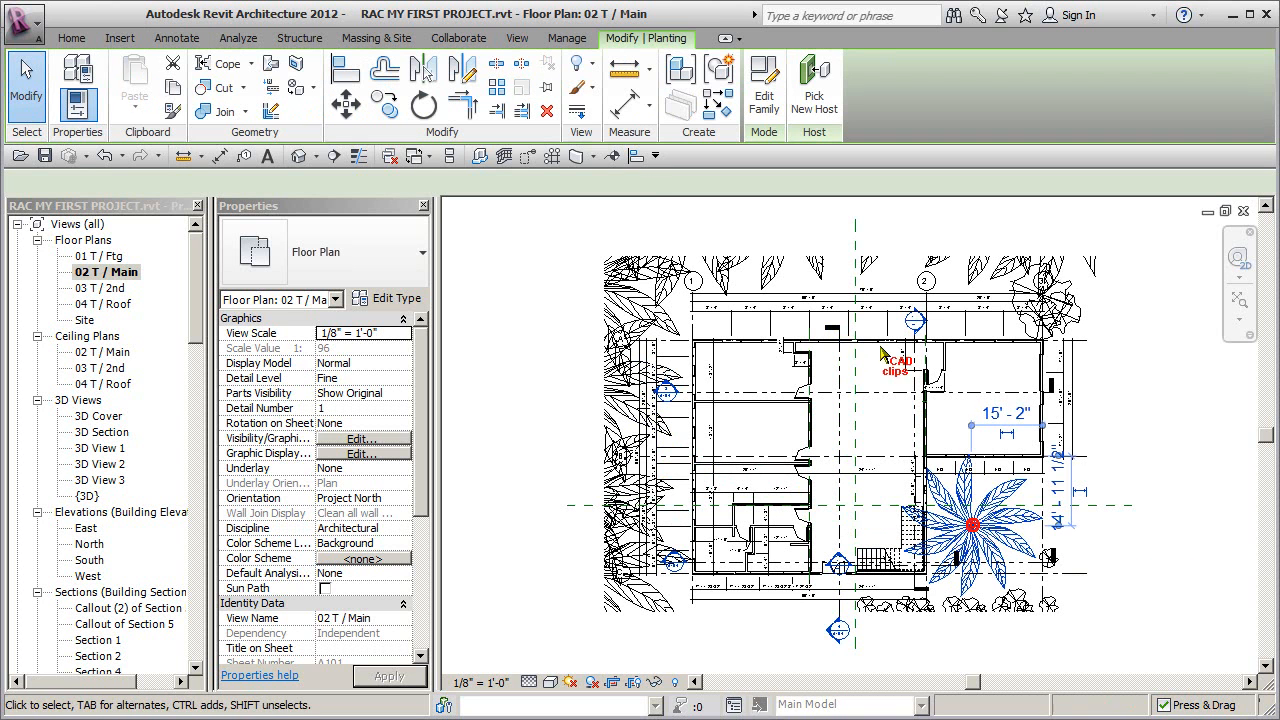
click(580, 64)
click(620, 136)
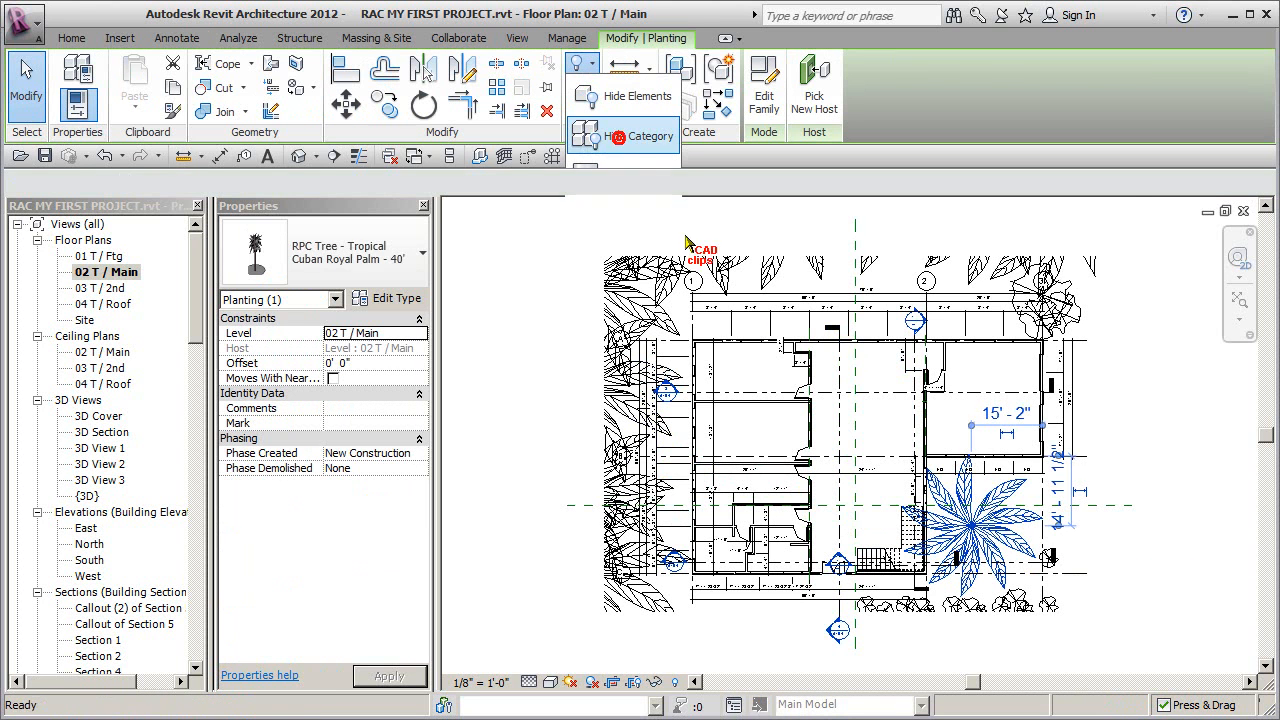
Start a filled region in the floor plan, near the left exterior wall beside the 25' - 1" dimension
scroll(850, 430, up, 3)
middle_drag(776, 400, 676, 298)
scroll(680, 304, down, 1)
middle_drag(688, 497, 757, 517)
scroll(660, 432, up, 4)
scroll(649, 443, up, 3)
middle_drag(650, 445, 815, 423)
scroll(789, 449, up, 2)
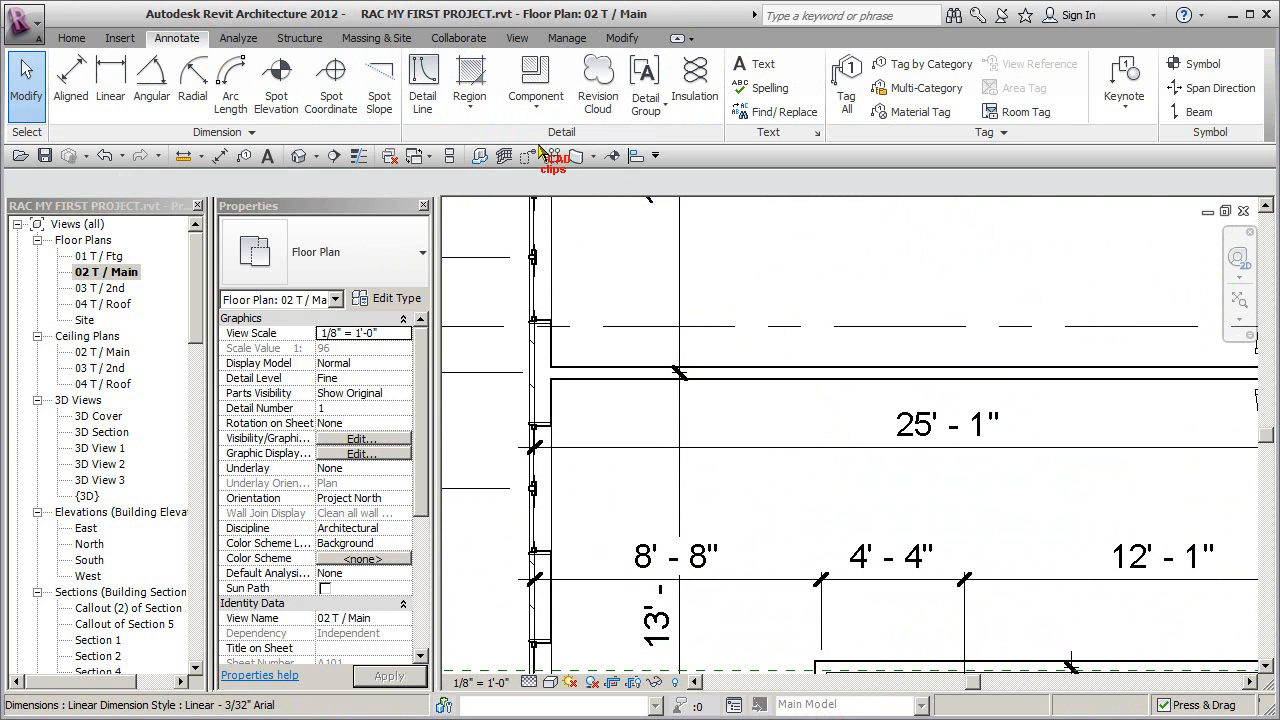
click(470, 108)
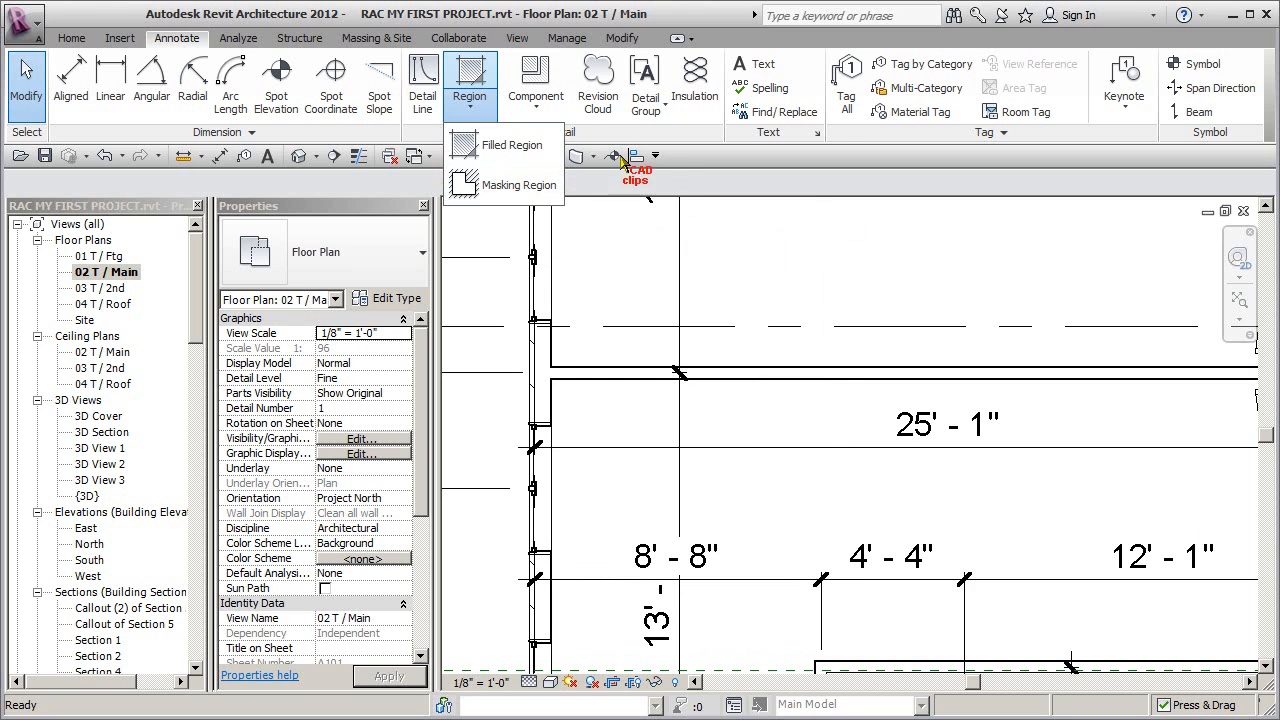
click(540, 150)
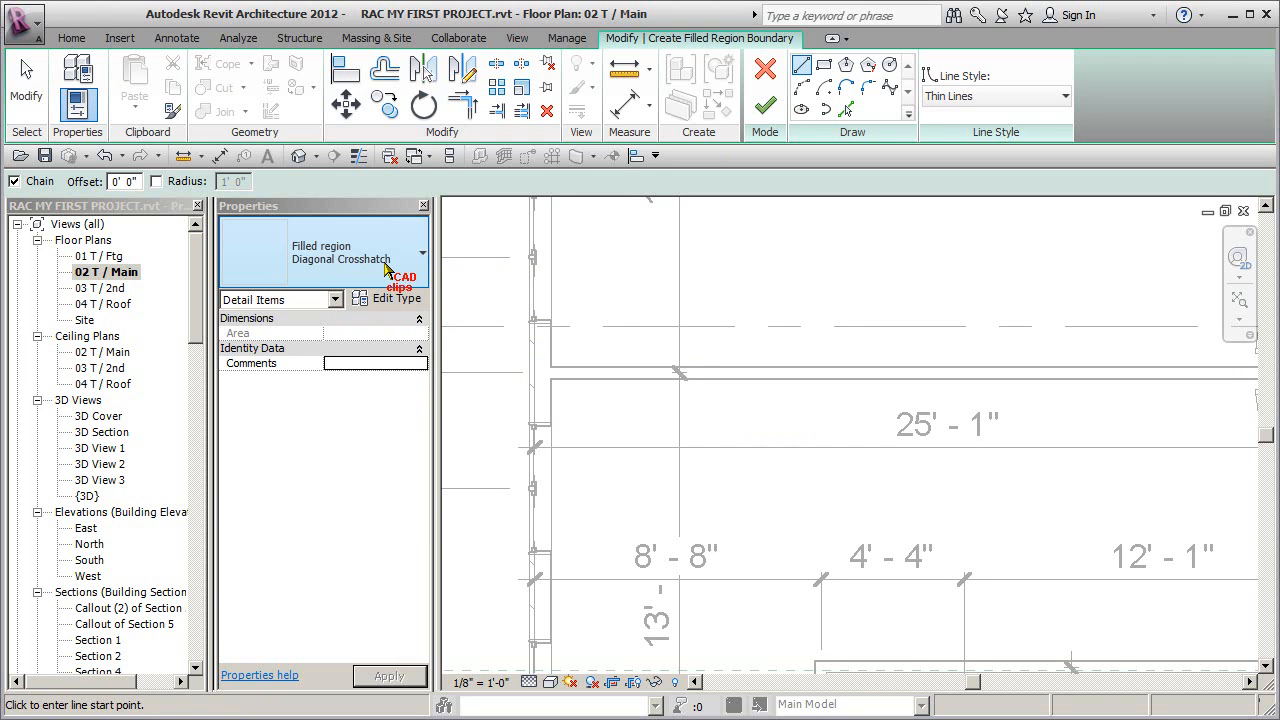
Review the Diagonal Crosshatch type's fill pattern, background, line weight and colour, and the other available filled region types
click(396, 299)
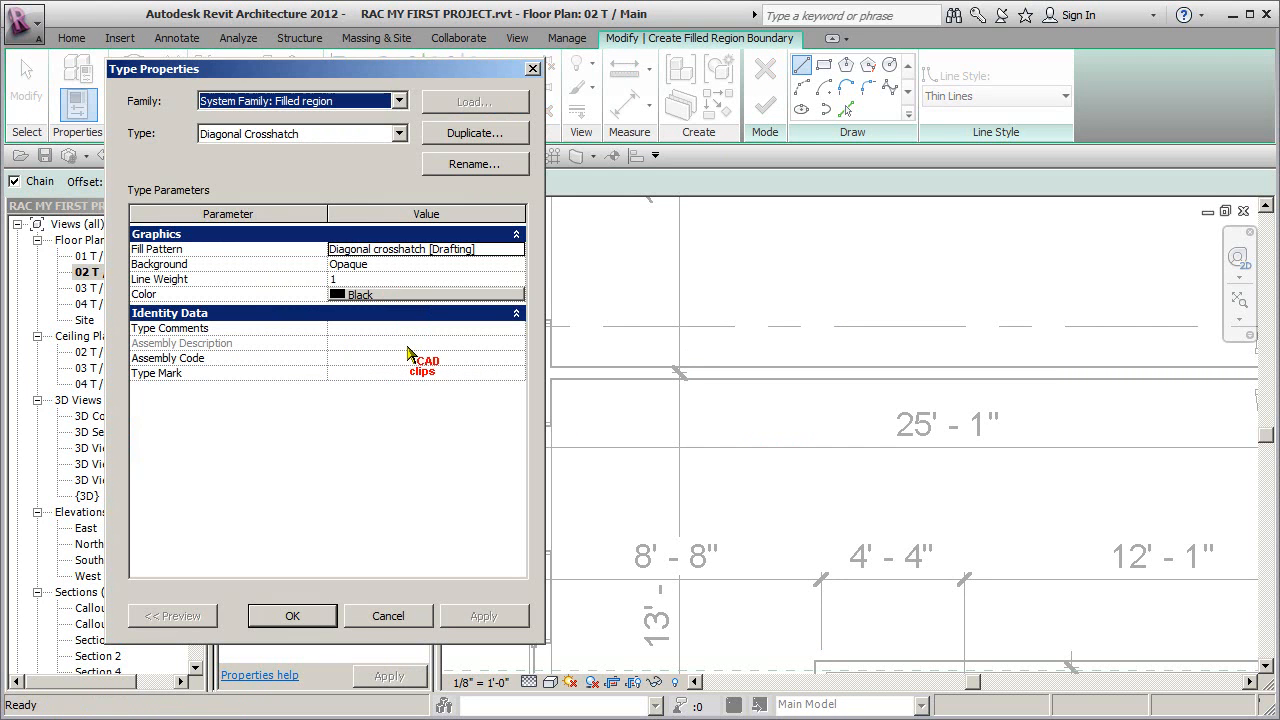
click(358, 137)
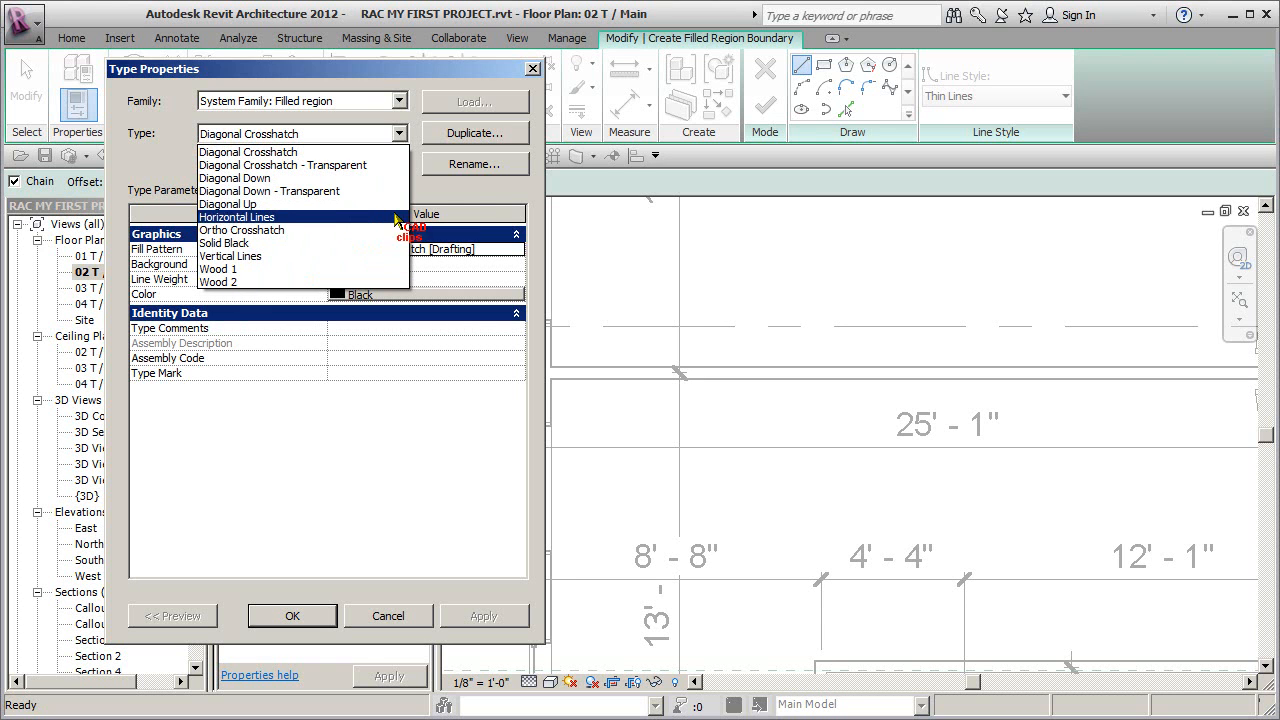
click(451, 199)
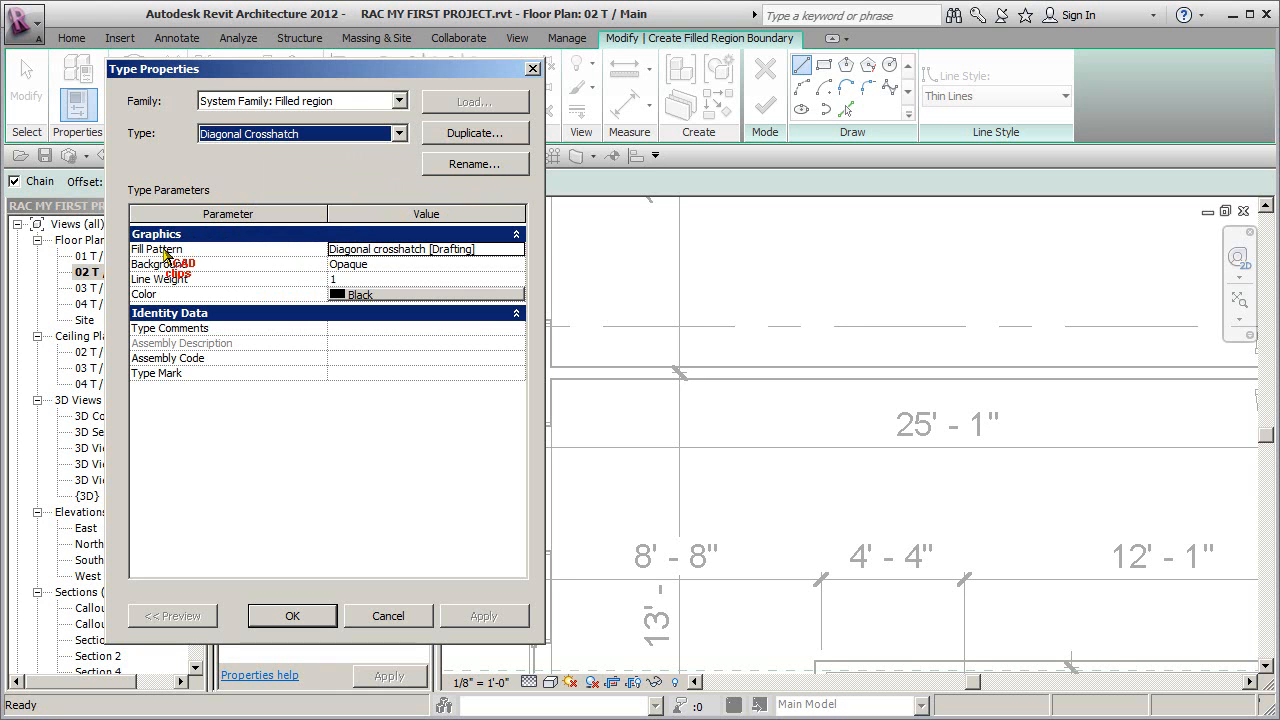
drag(366, 68, 344, 126)
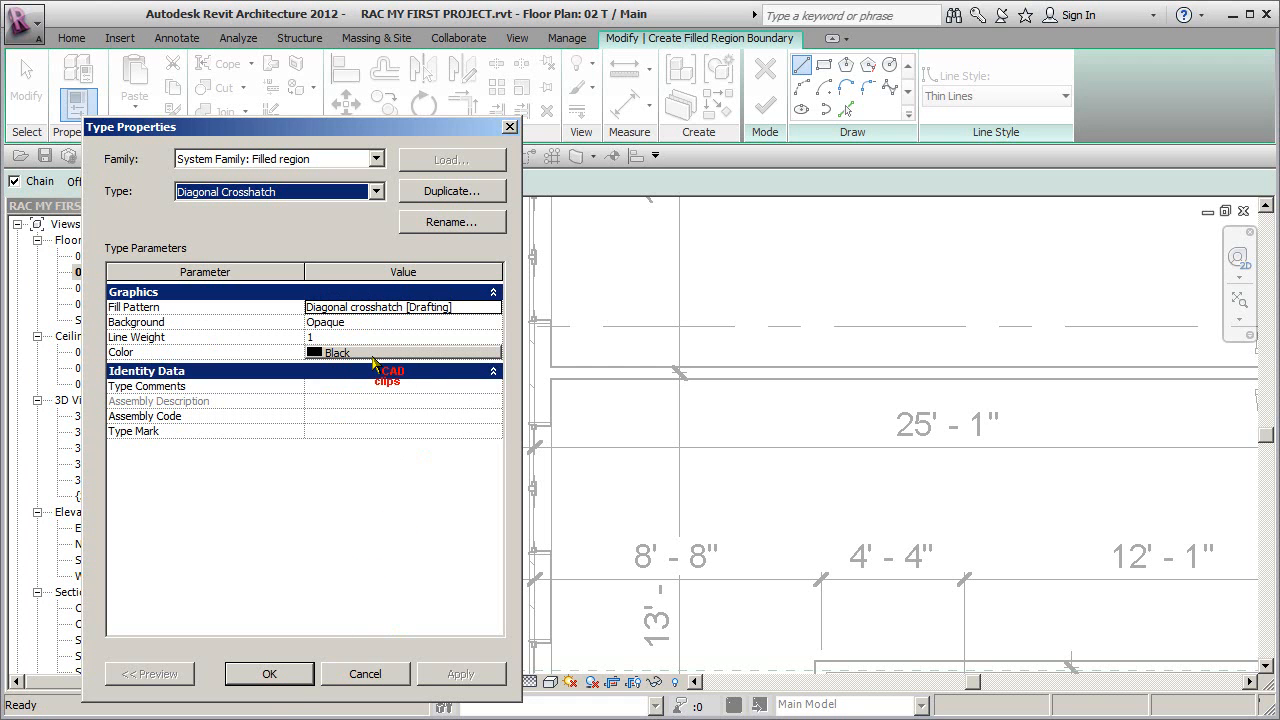
click(270, 674)
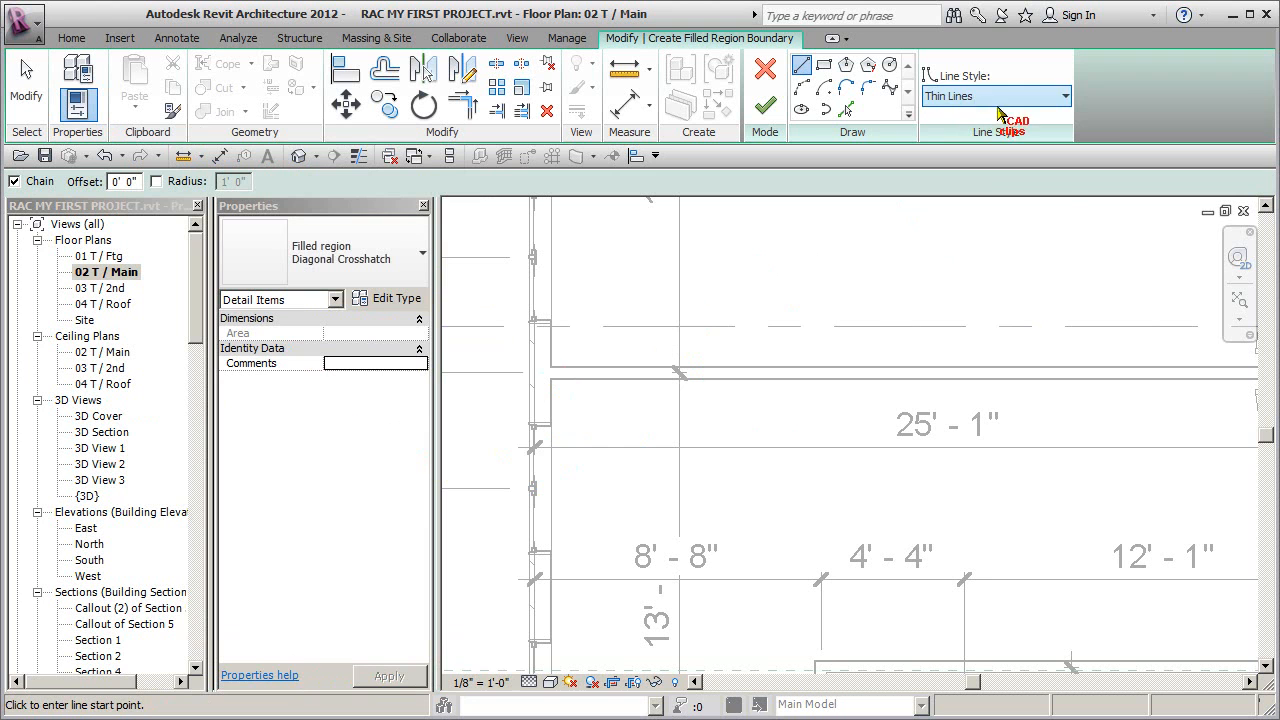
Set the boundary line style to Wide Lines and sketch three connected straight segments stepping up and left across the exterior wall
click(1060, 97)
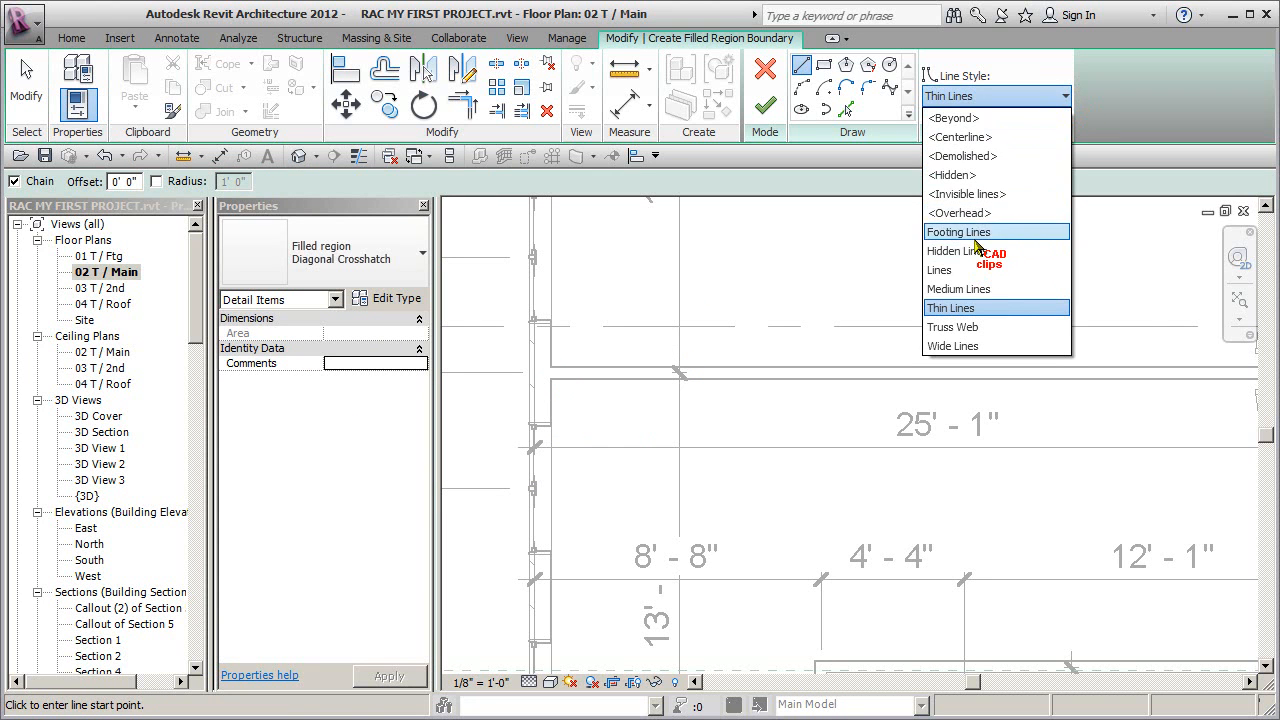
click(962, 345)
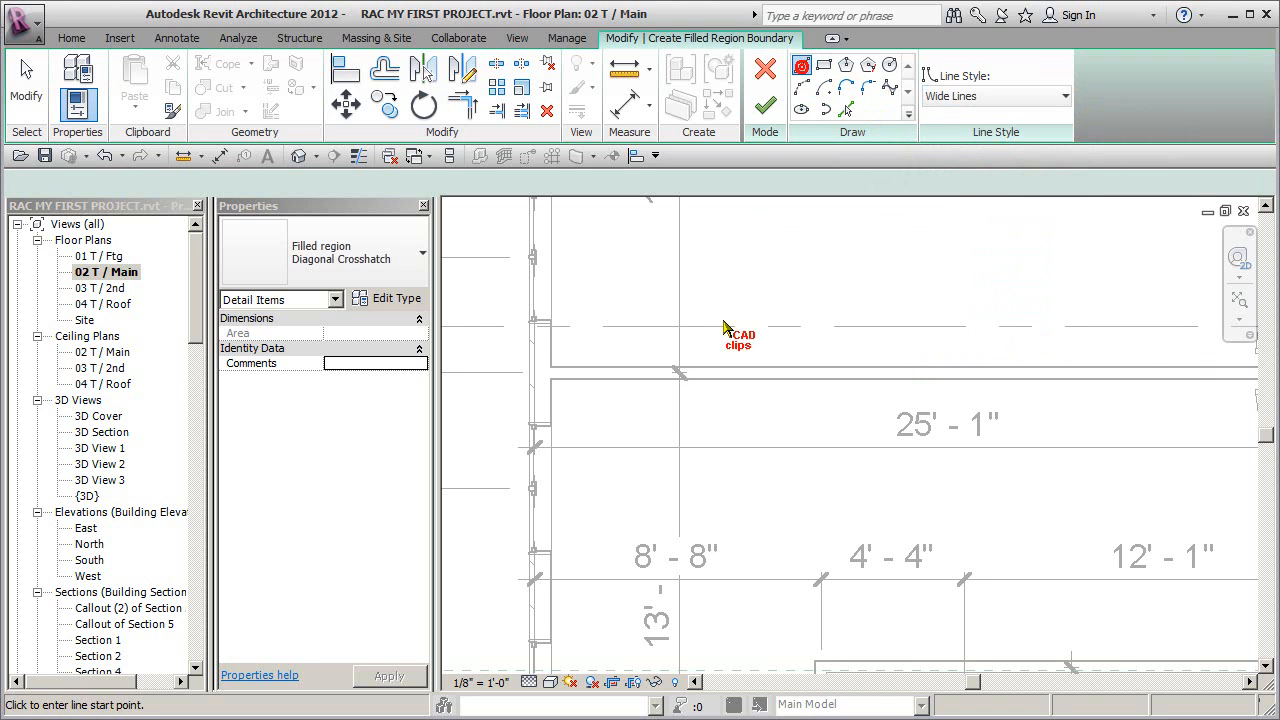
click(632, 430)
click(632, 300)
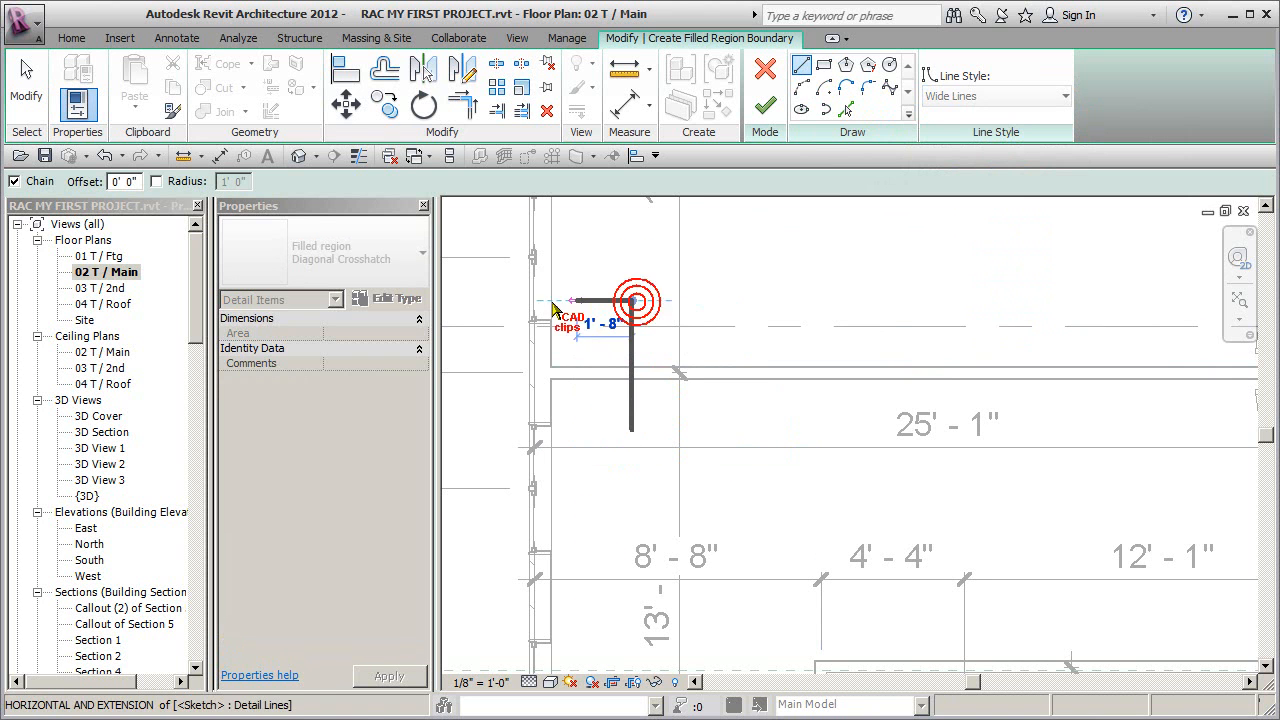
click(499, 300)
click(499, 219)
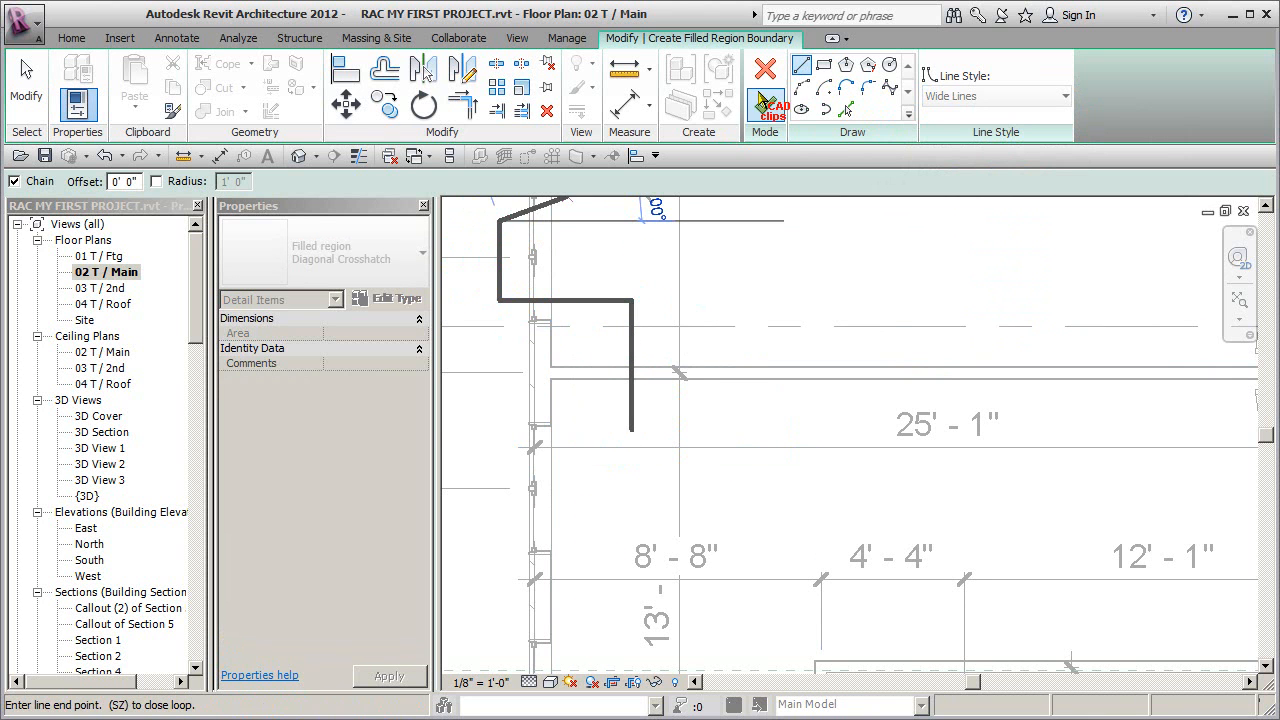
Continue the boundary with two arcs curving right and down, close it with a straight bottom line, and finish the filled region
click(802, 84)
click(795, 267)
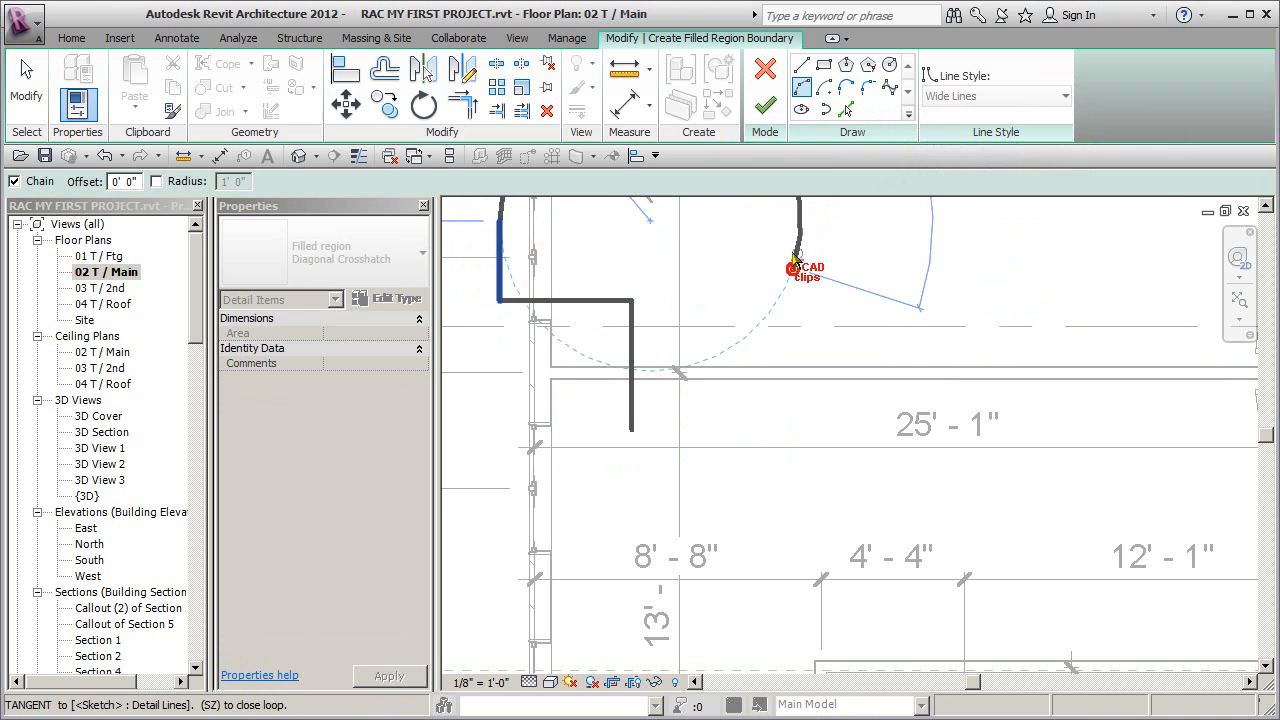
click(742, 262)
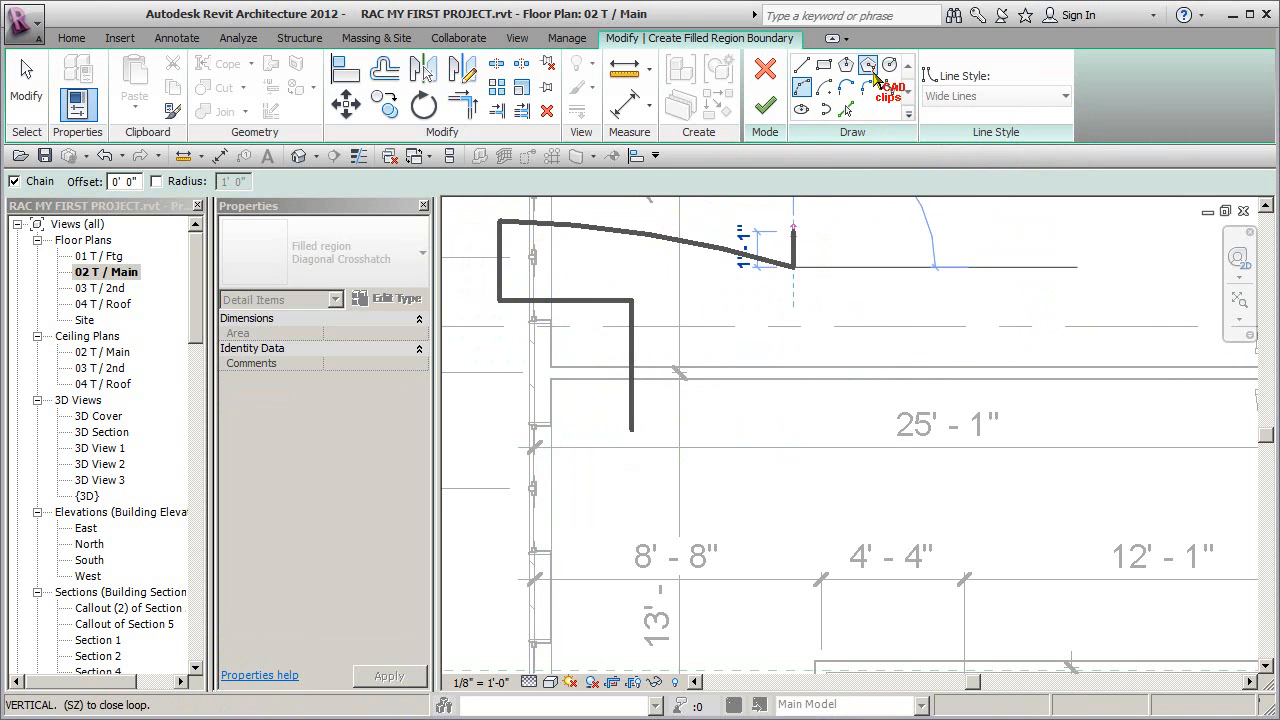
click(851, 428)
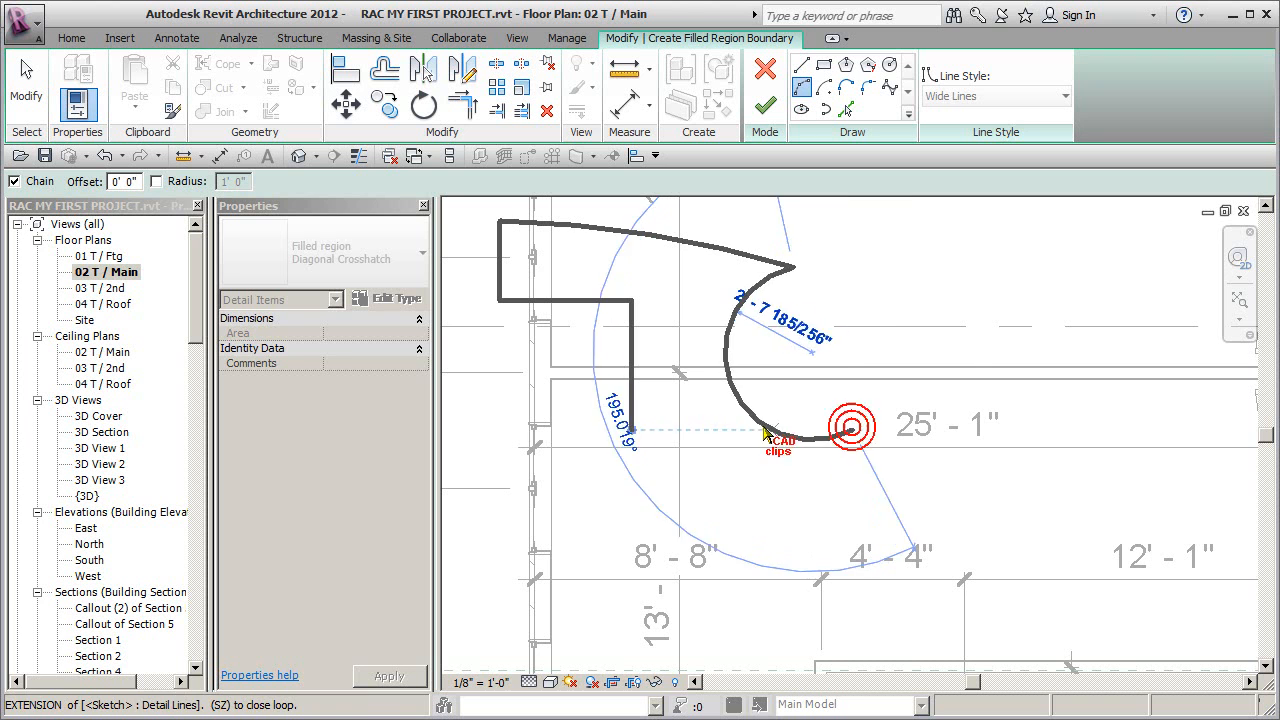
click(855, 355)
click(801, 64)
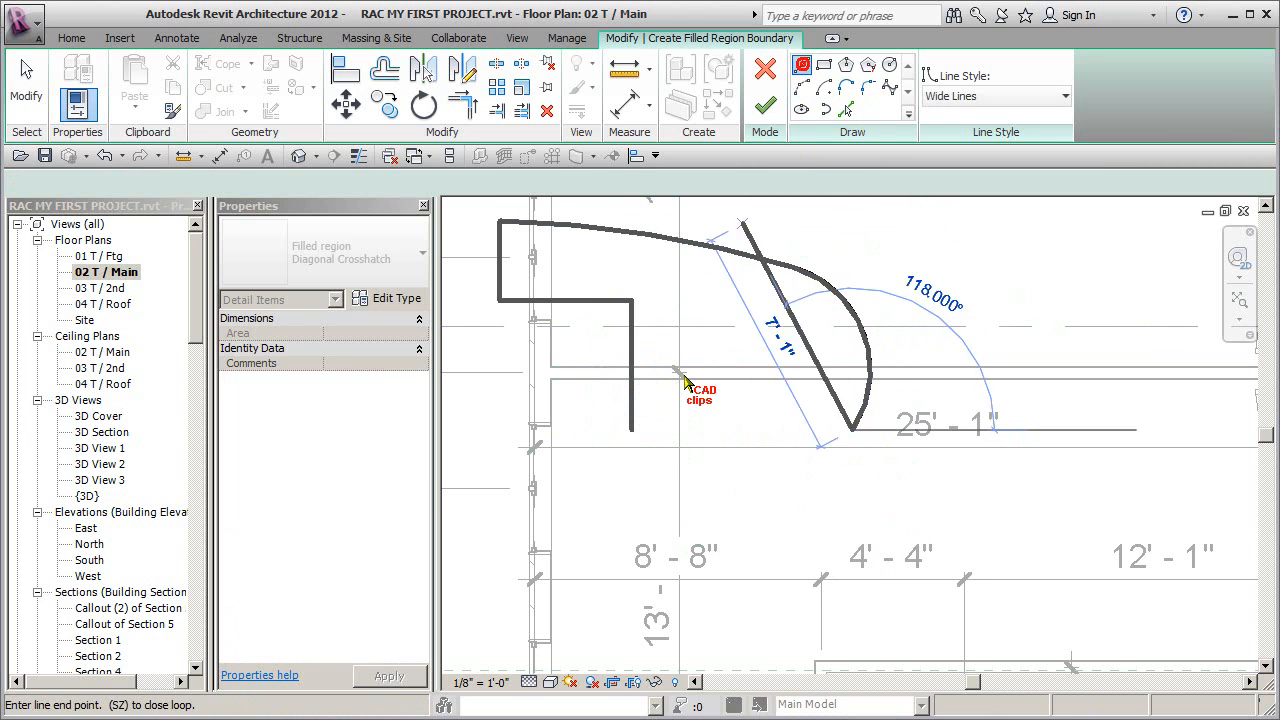
click(631, 430)
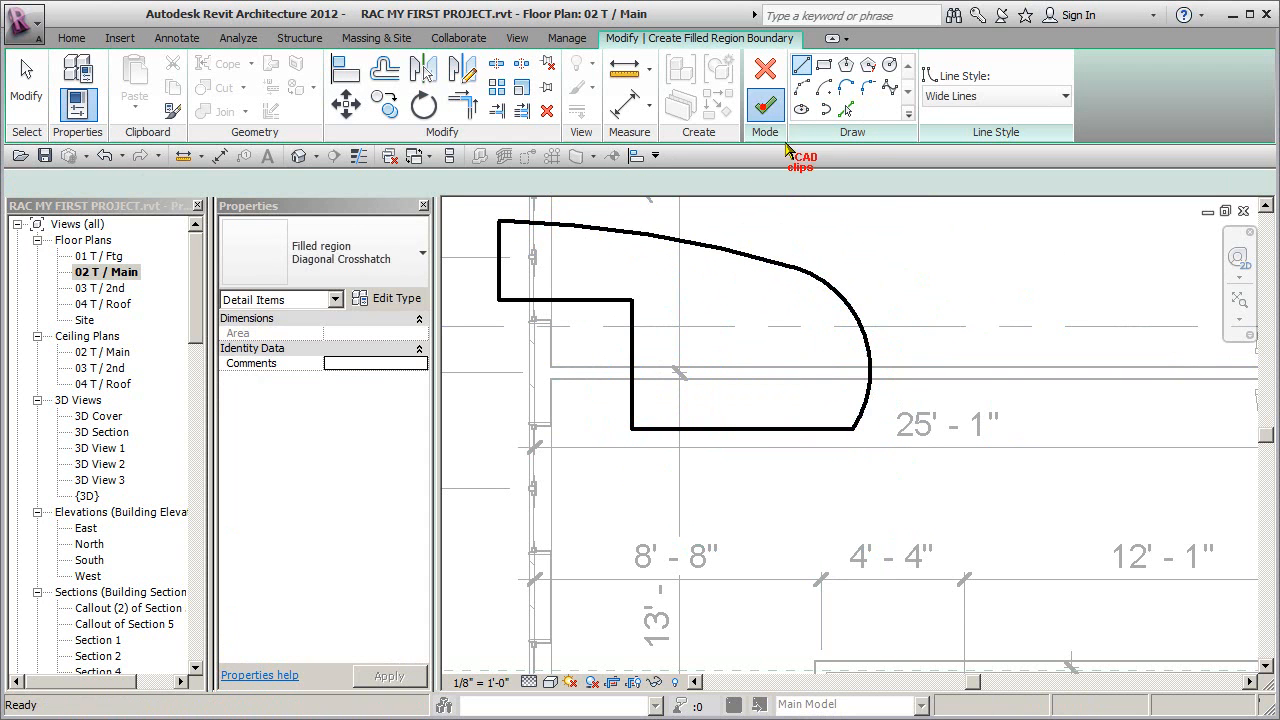
click(765, 108)
click(916, 271)
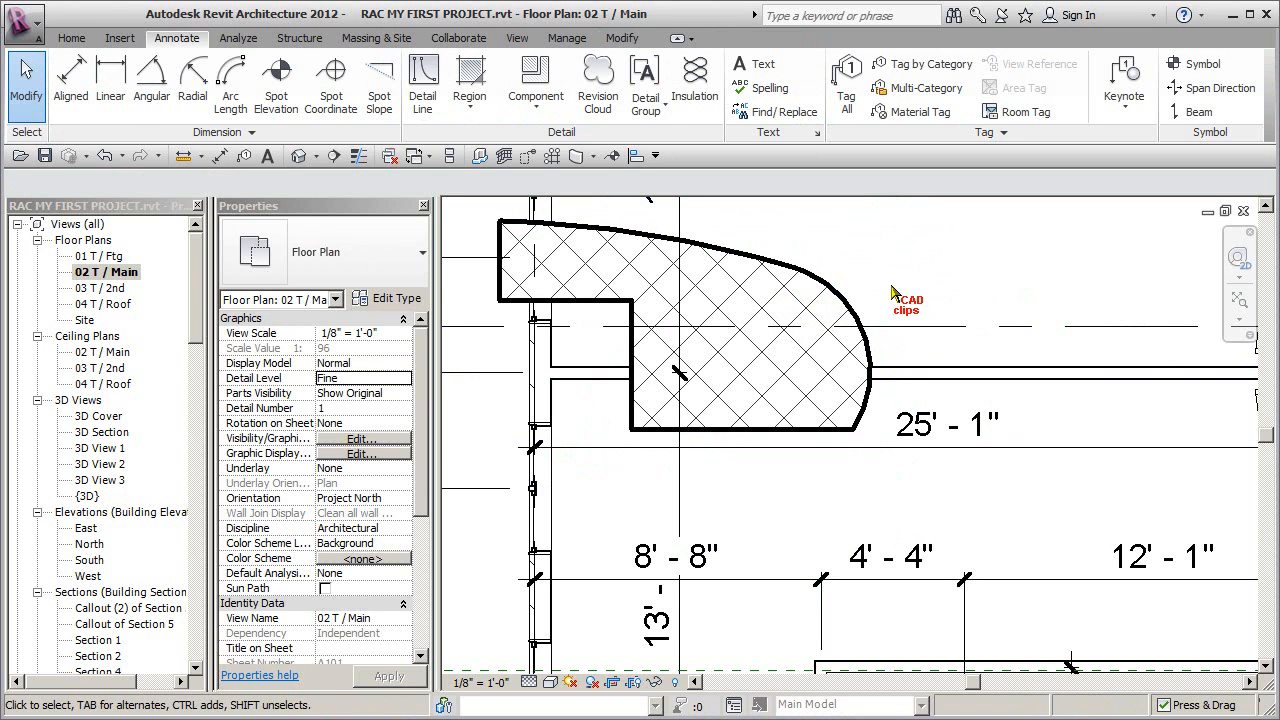
Set the background of the Diagonal Crosshatch filled region type to Transparent
click(666, 238)
click(412, 300)
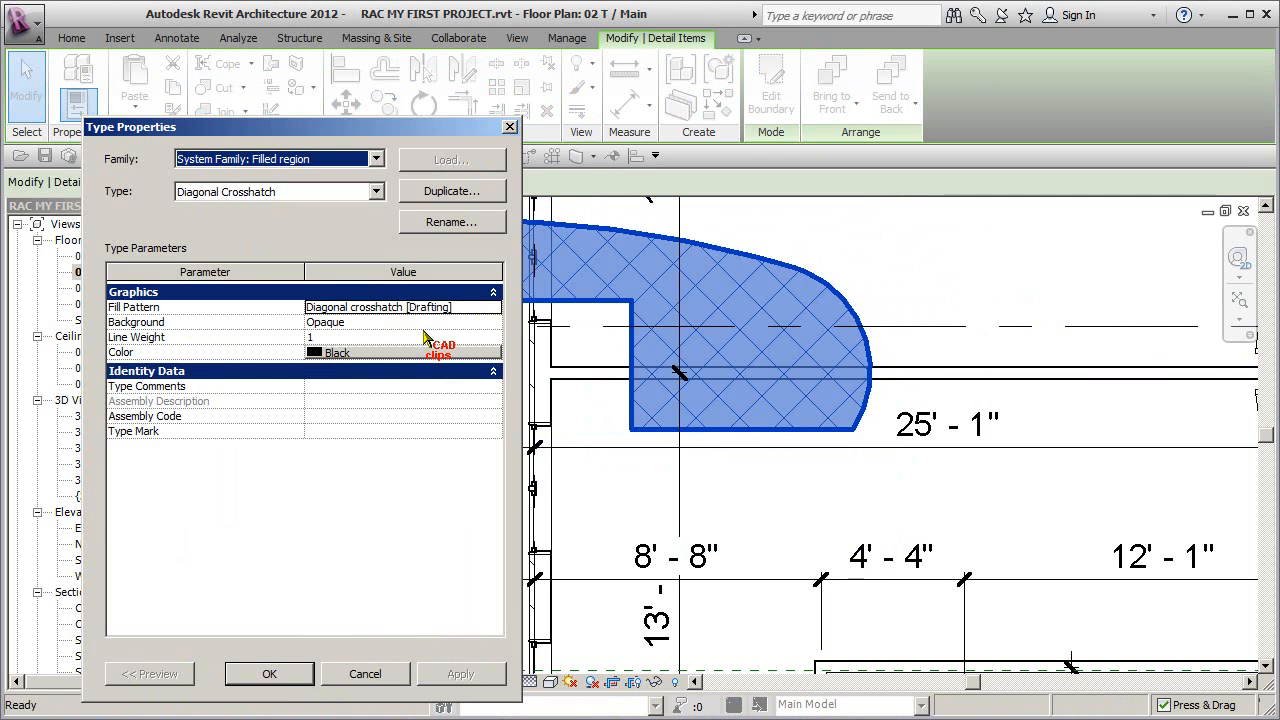
click(493, 322)
click(345, 351)
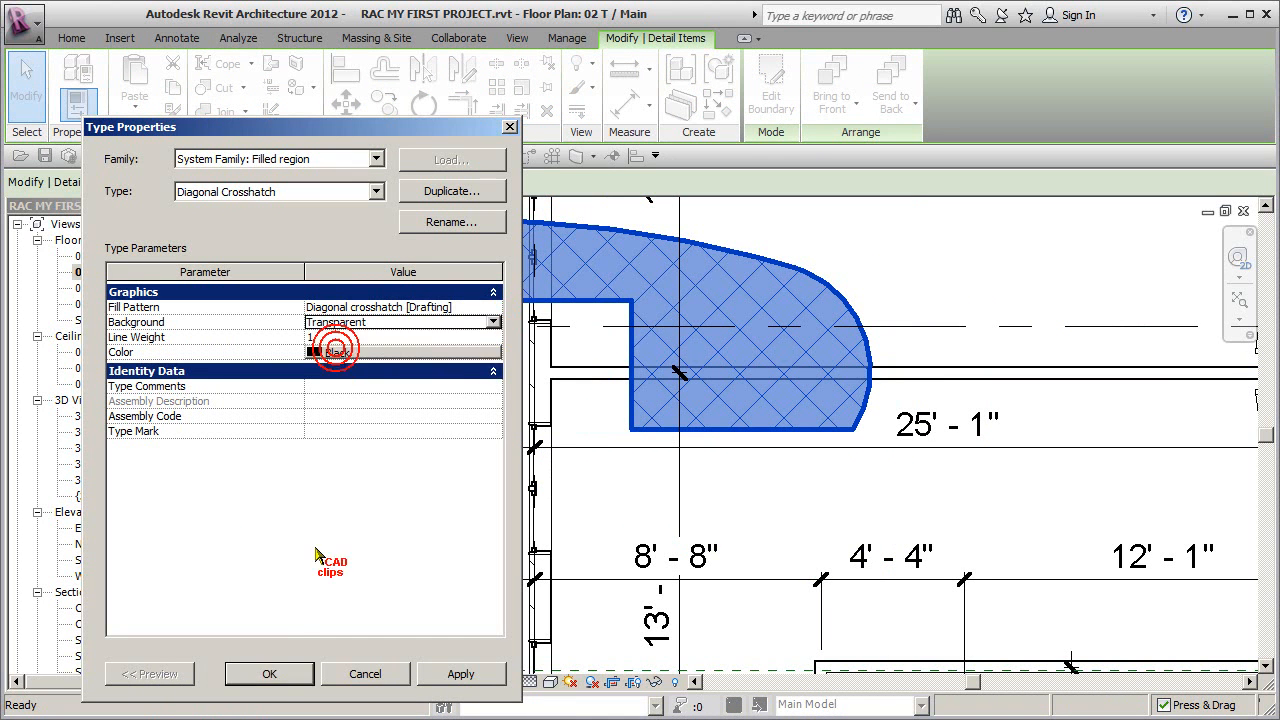
click(270, 674)
click(943, 288)
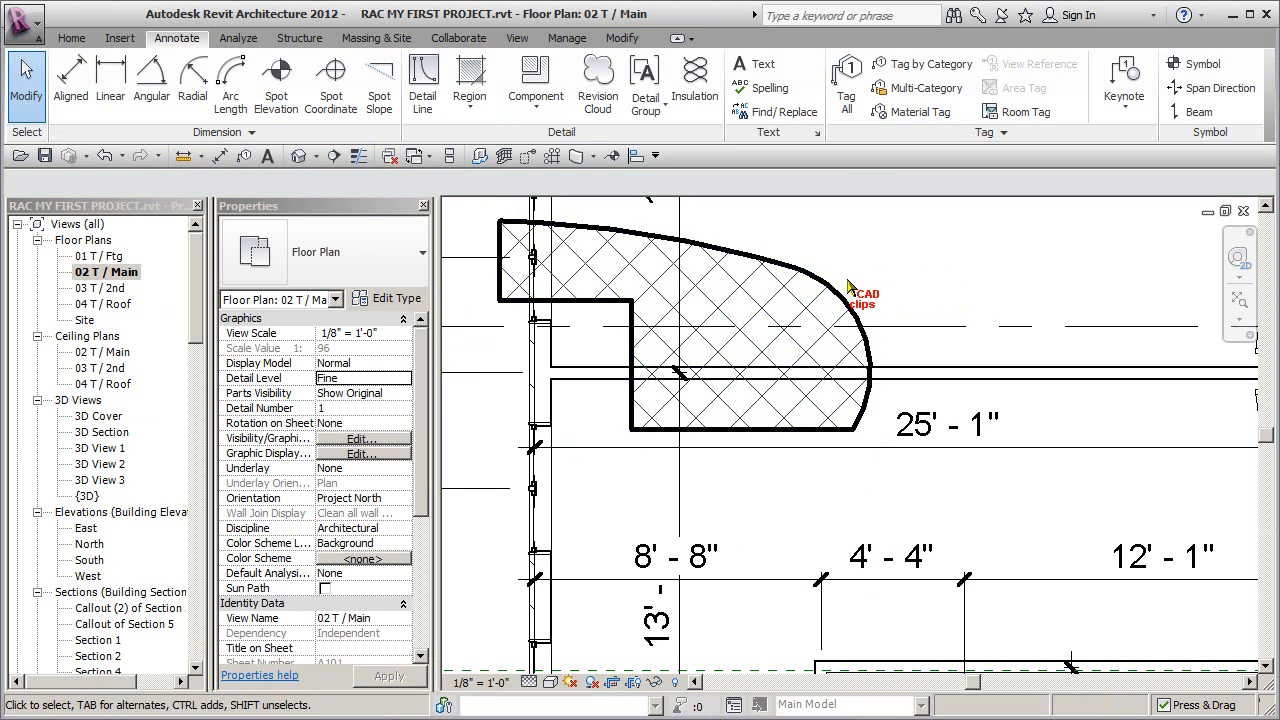
Move the filled region across the interior partition wall, with its lower left edge about 22' - 0" from the left exterior wall
click(834, 289)
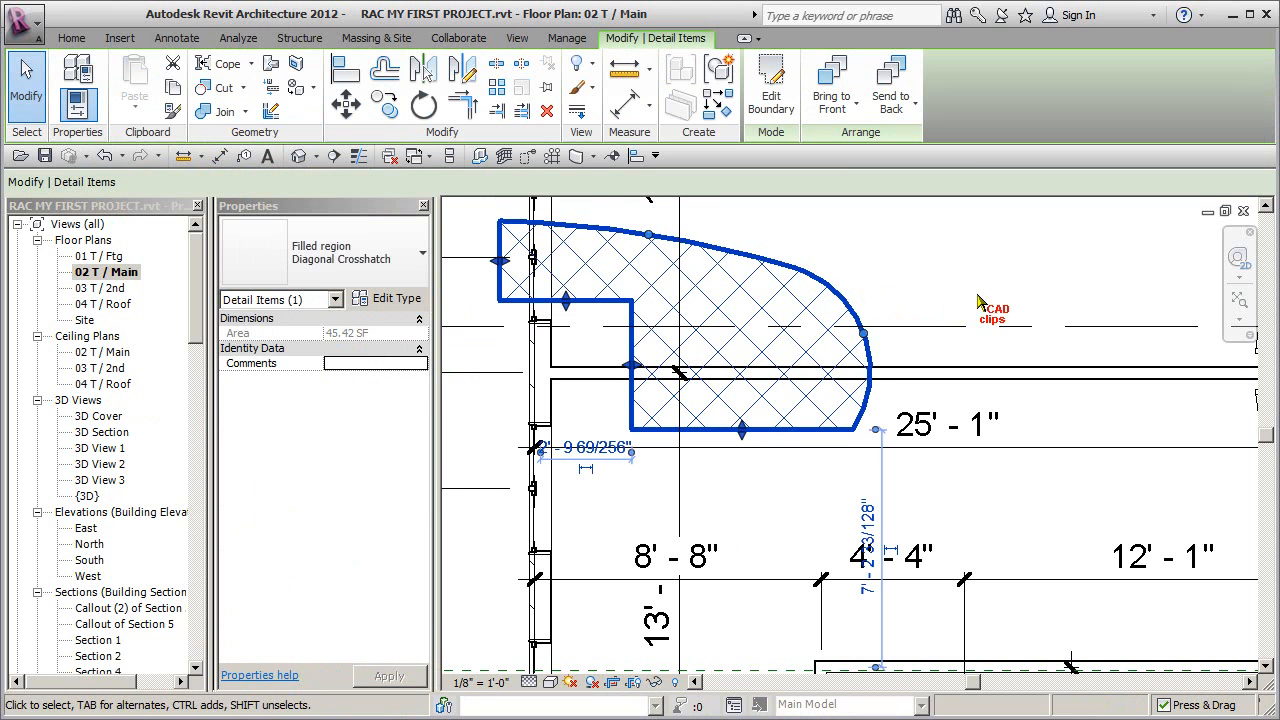
scroll(995, 293, down, 3)
middle_drag(980, 314, 724, 380)
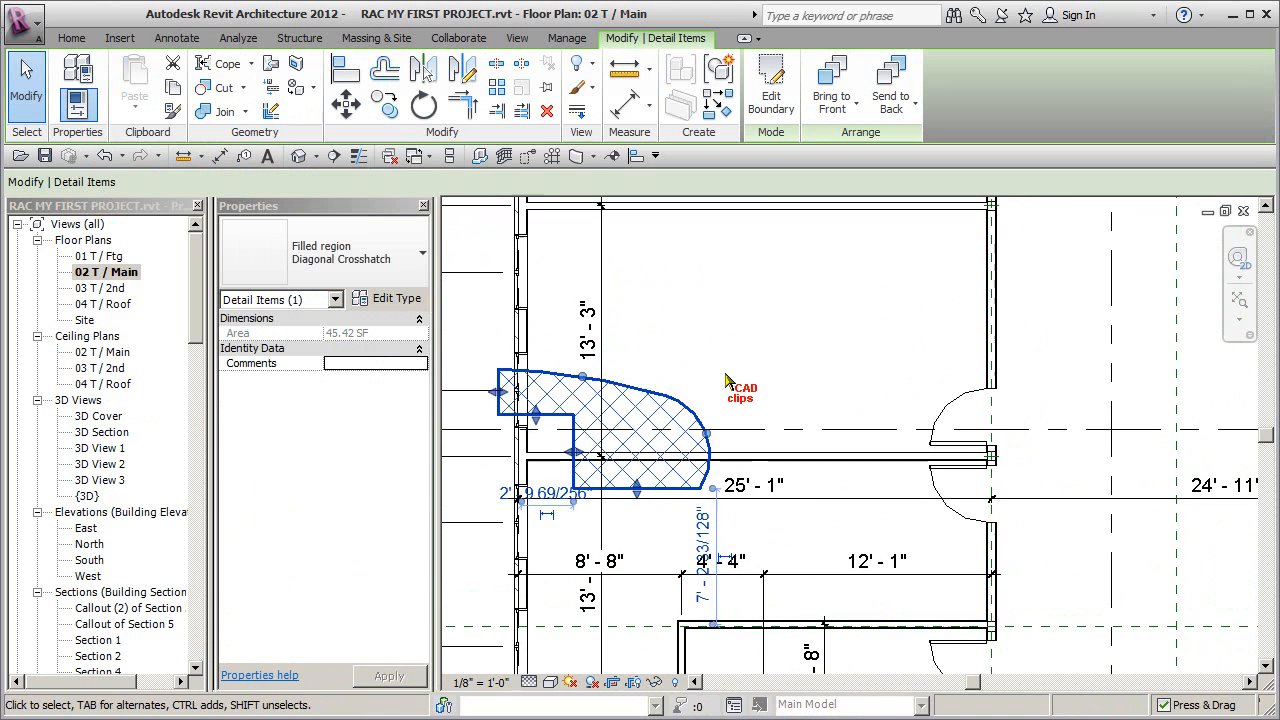
drag(630, 395, 999, 208)
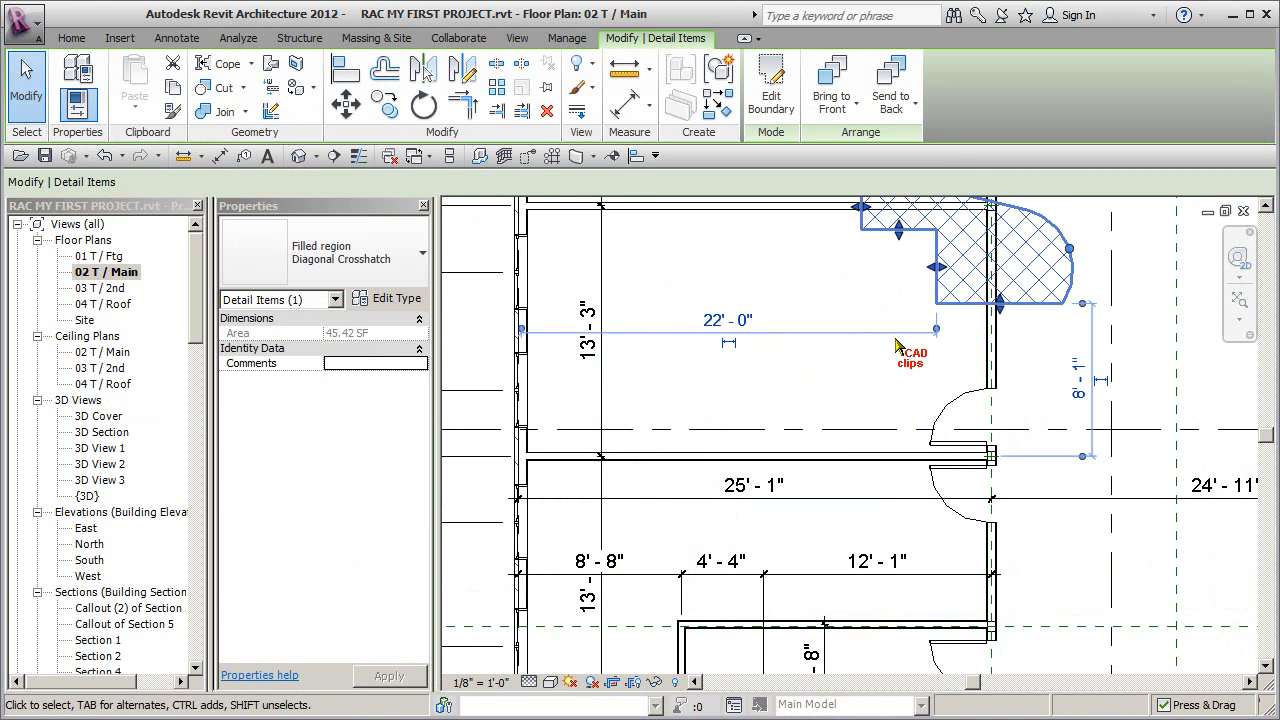
middle_drag(974, 434, 722, 468)
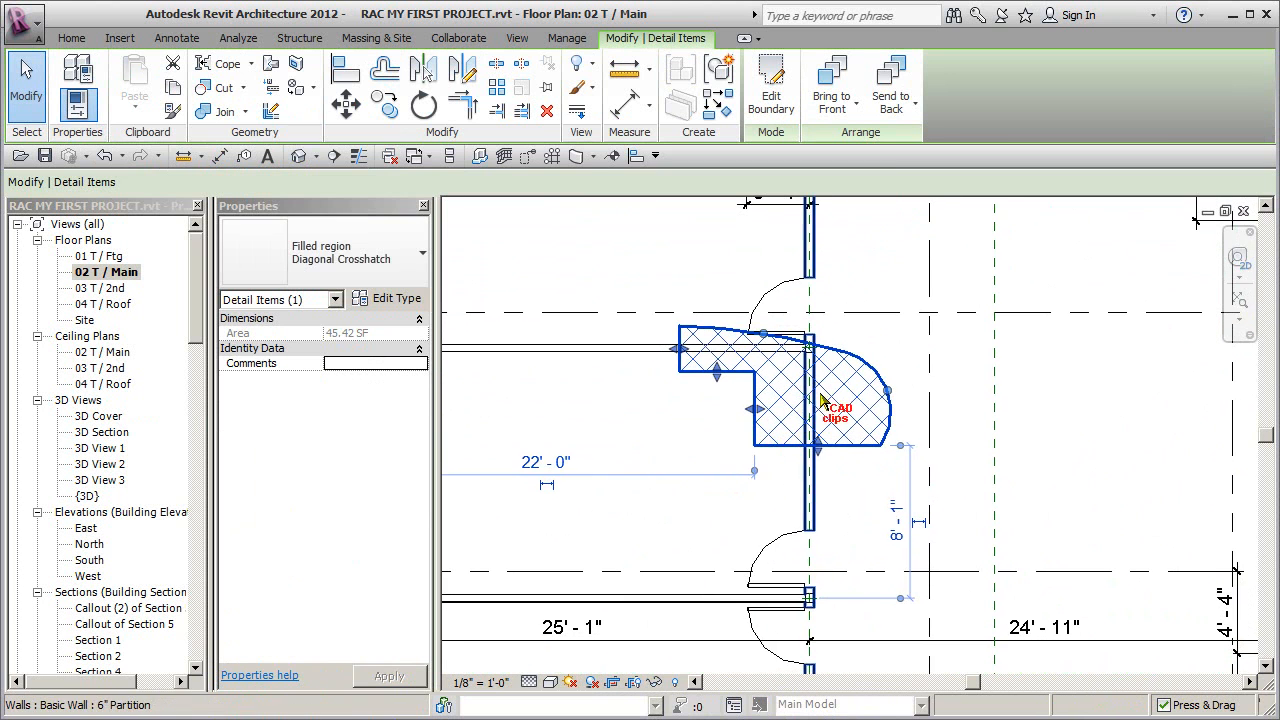
Try the Diagonal Up type on the filled region and settle on Diagonal Down - Transparent
click(381, 276)
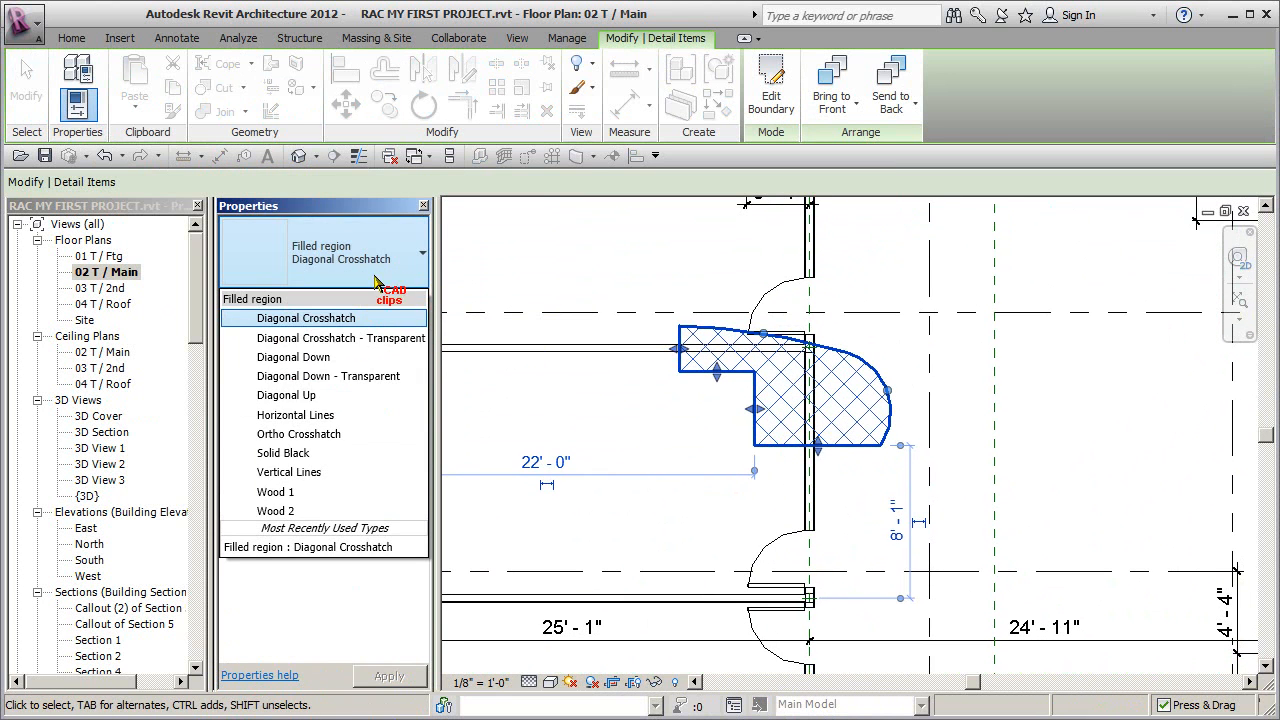
click(300, 396)
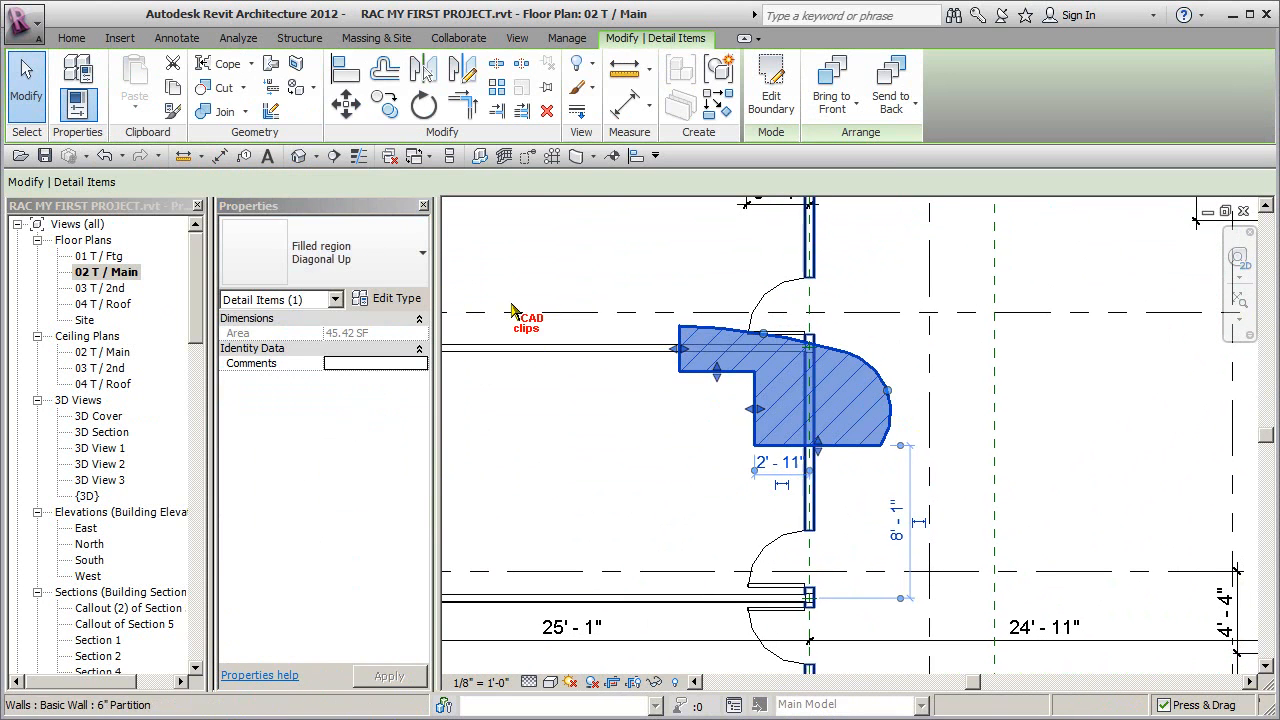
click(383, 245)
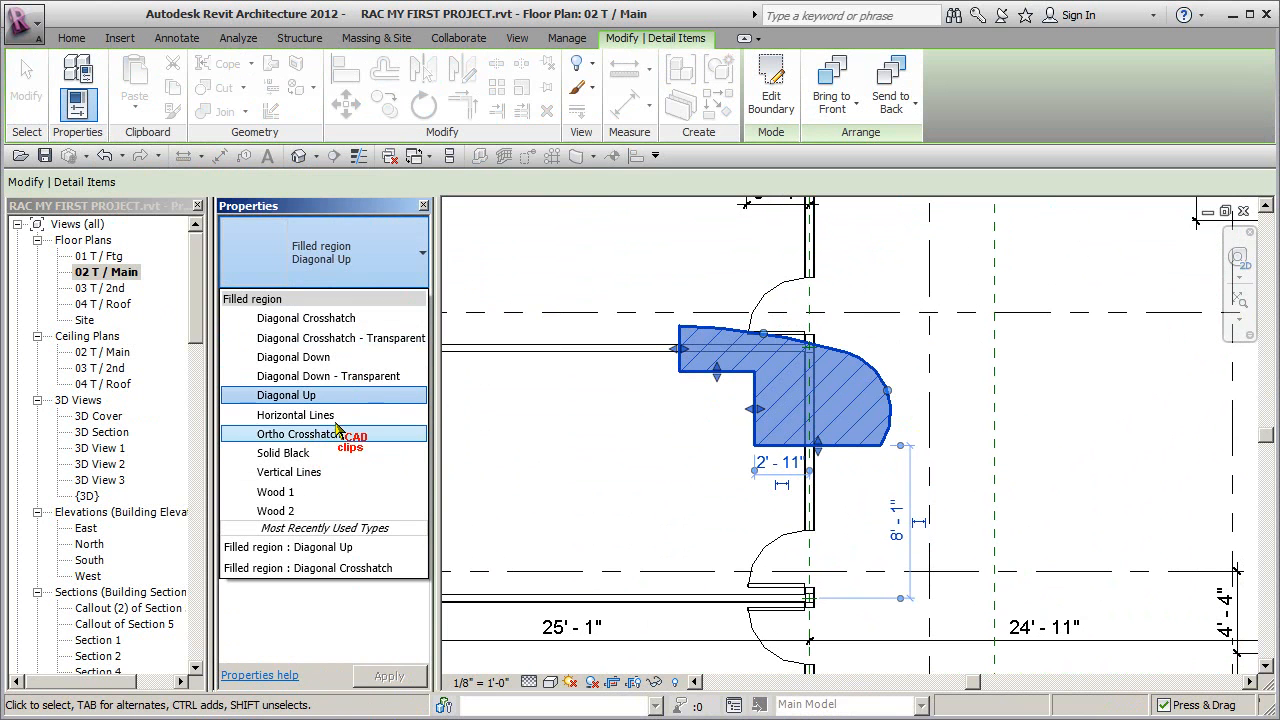
click(370, 377)
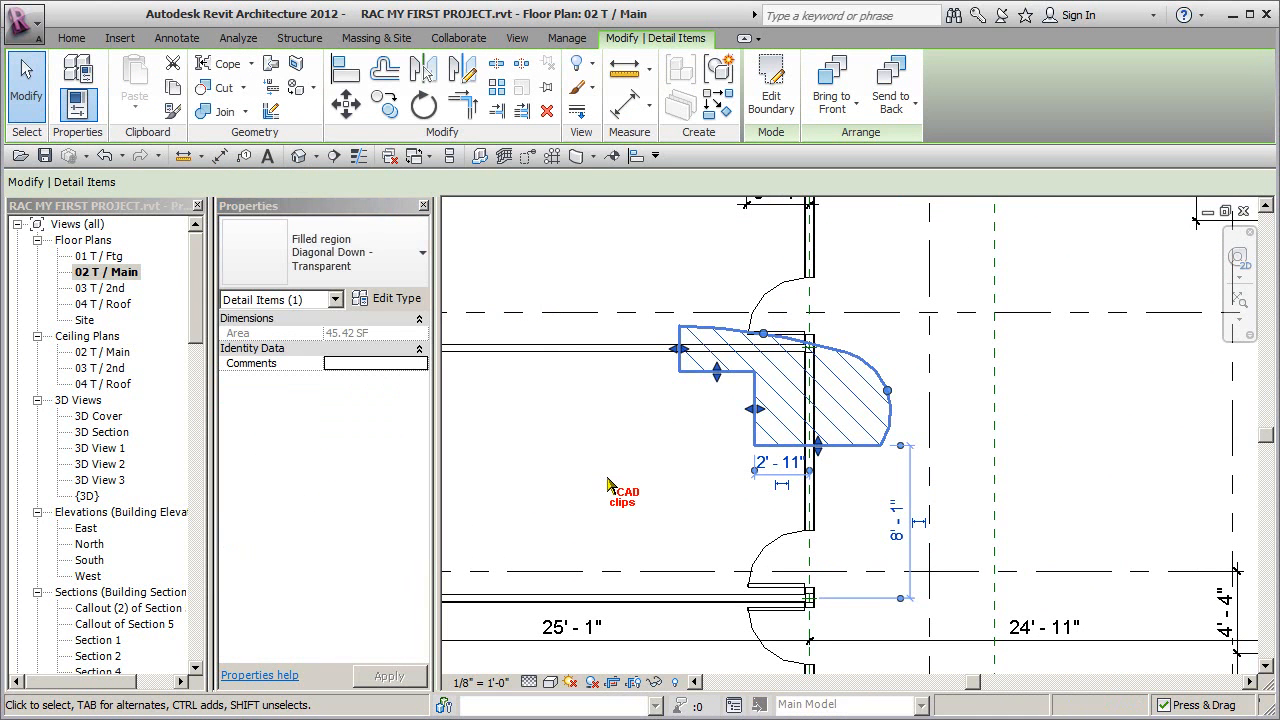
click(600, 430)
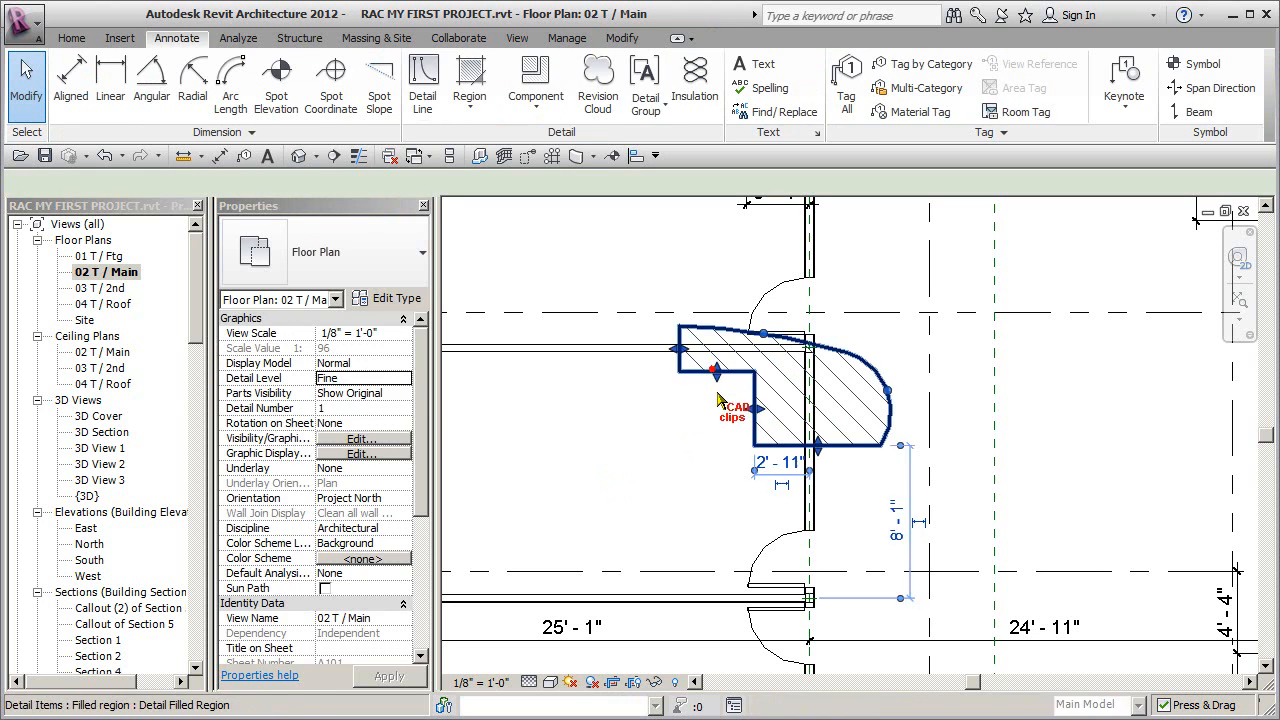
Reshape the filled region by moving its left edges outward, the lower one to about 10' - 0" from the partition wall
click(714, 371)
mouse_move(716, 371)
mouse_down()
mouse_move(715, 415)
mouse_move(620, 415)
mouse_up()
drag(679, 357, 668, 357)
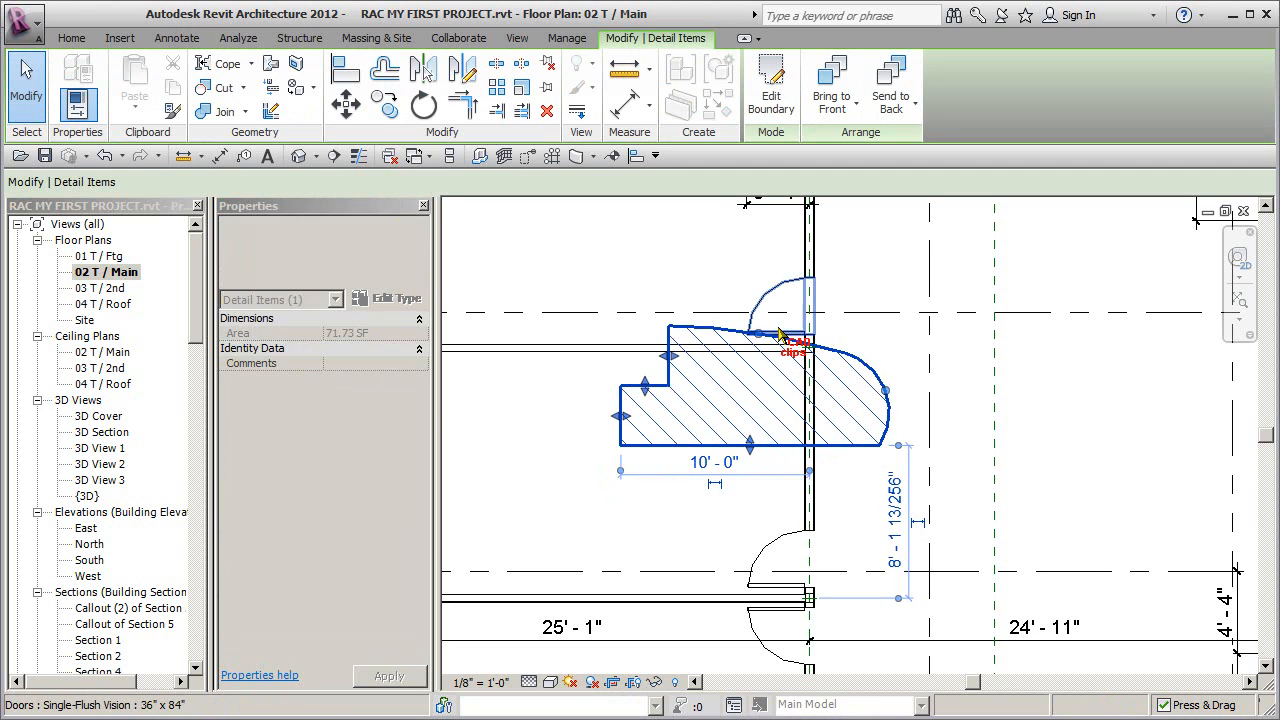
Reshape the filled region by stretching its upper arc upward and adjusting the curve of its right arc
mouse_move(773, 330)
mouse_down()
mouse_move(787, 312)
mouse_move(777, 321)
mouse_up()
click(975, 376)
click(908, 396)
mouse_move(907, 394)
mouse_down()
mouse_move(868, 390)
mouse_move(890, 392)
mouse_up()
click(1040, 420)
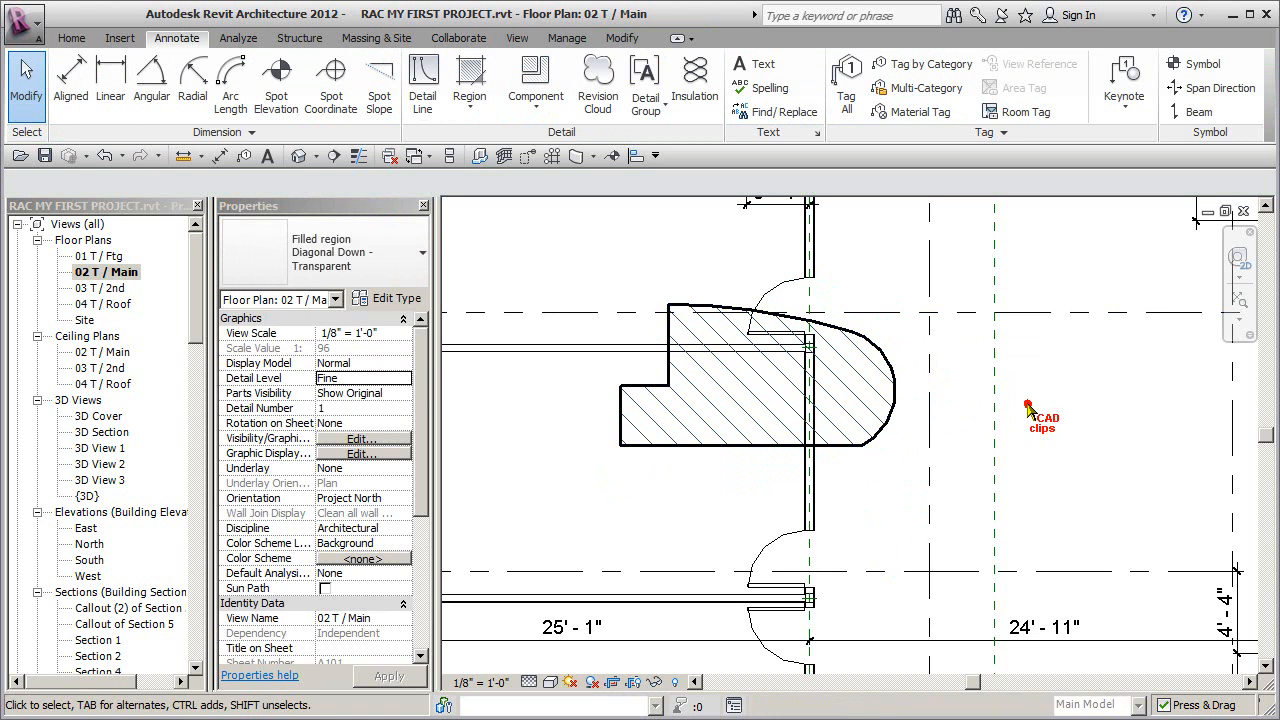
Open the boundary sketch of the reshaped filled region for editing
click(845, 422)
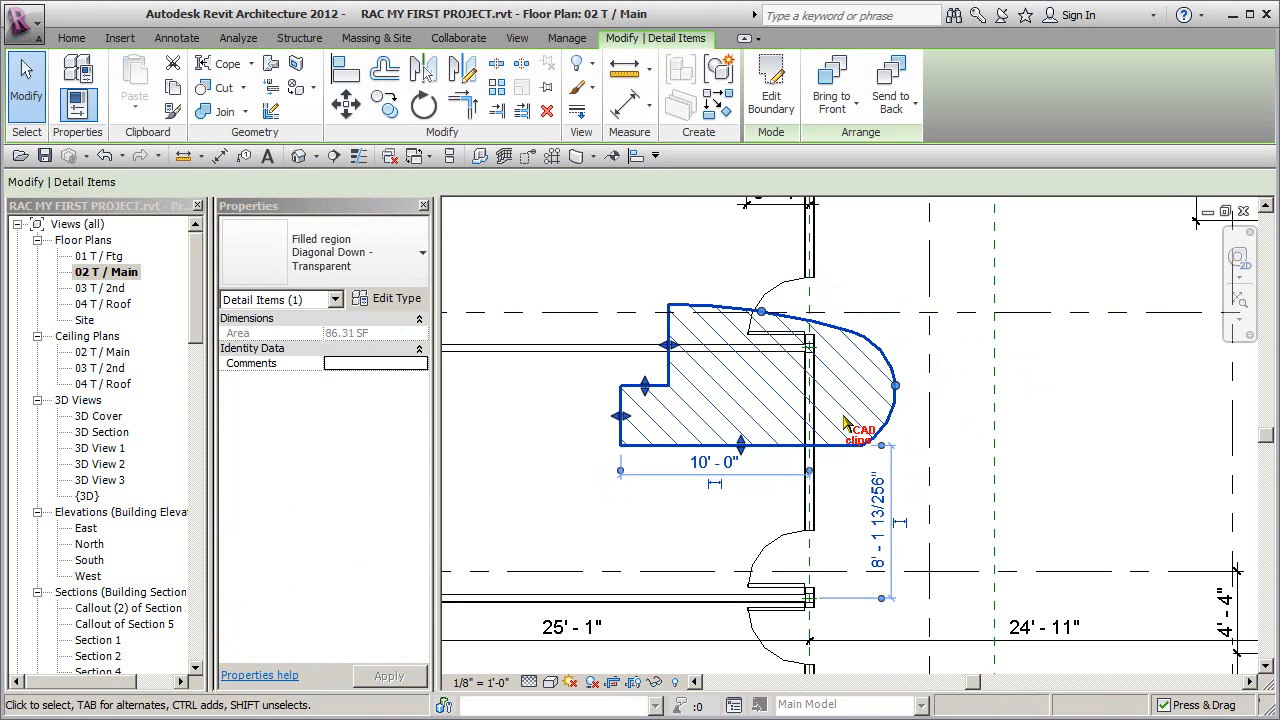
scroll(838, 390, down, 2)
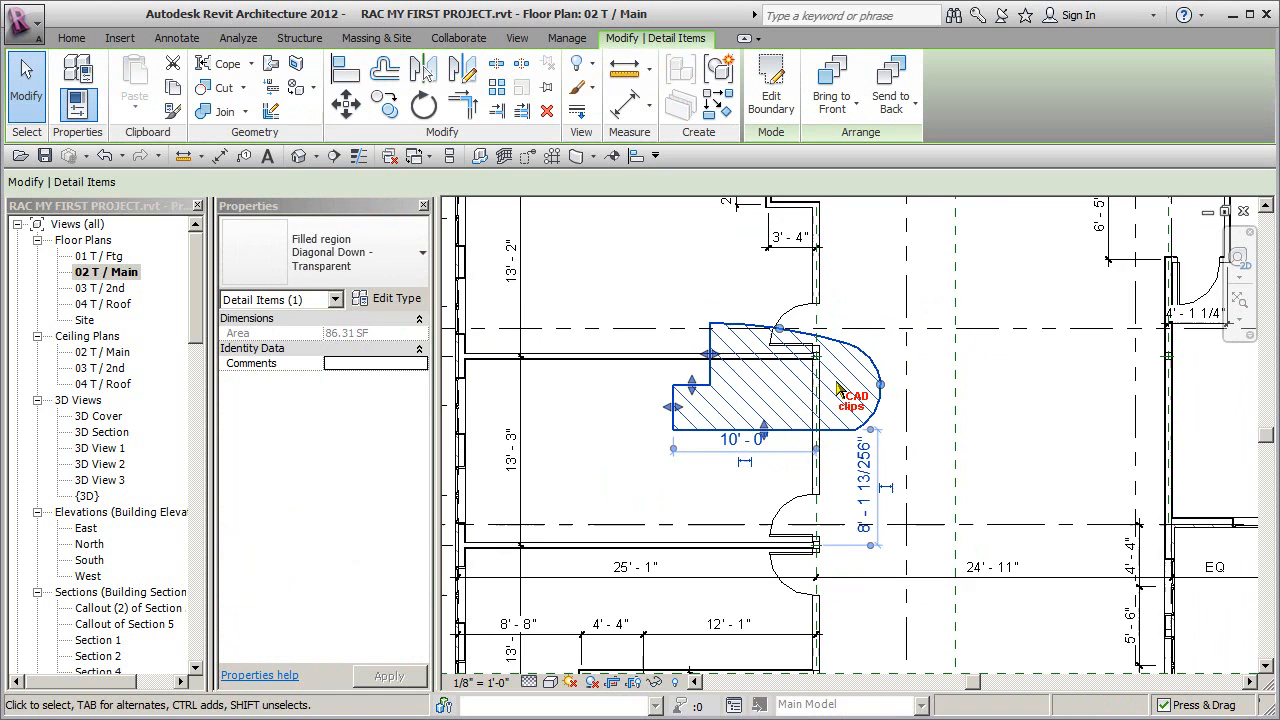
middle_drag(842, 347, 880, 450)
scroll(838, 367, up, 1)
click(699, 371)
click(698, 417)
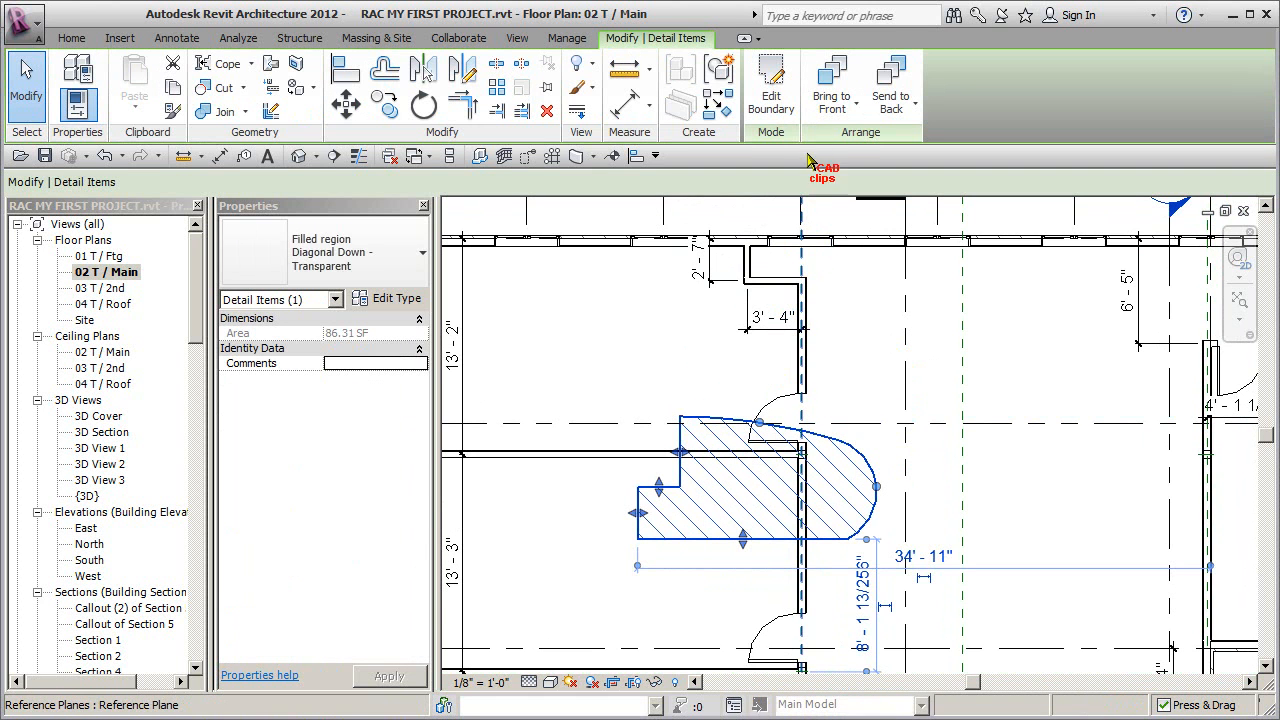
click(772, 100)
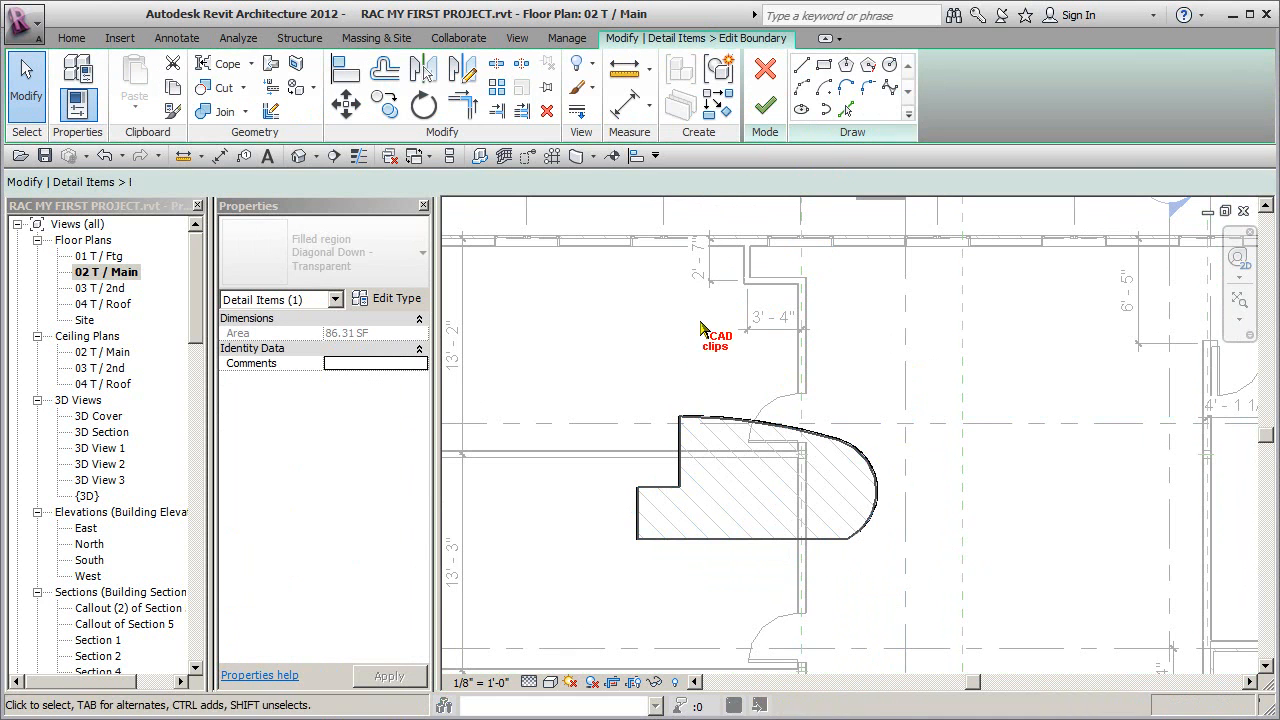
Set the line style of the region's upper arc and upper left vertical edge to Footing Lines, and finish the boundary edit
key(Tab)
click(703, 418)
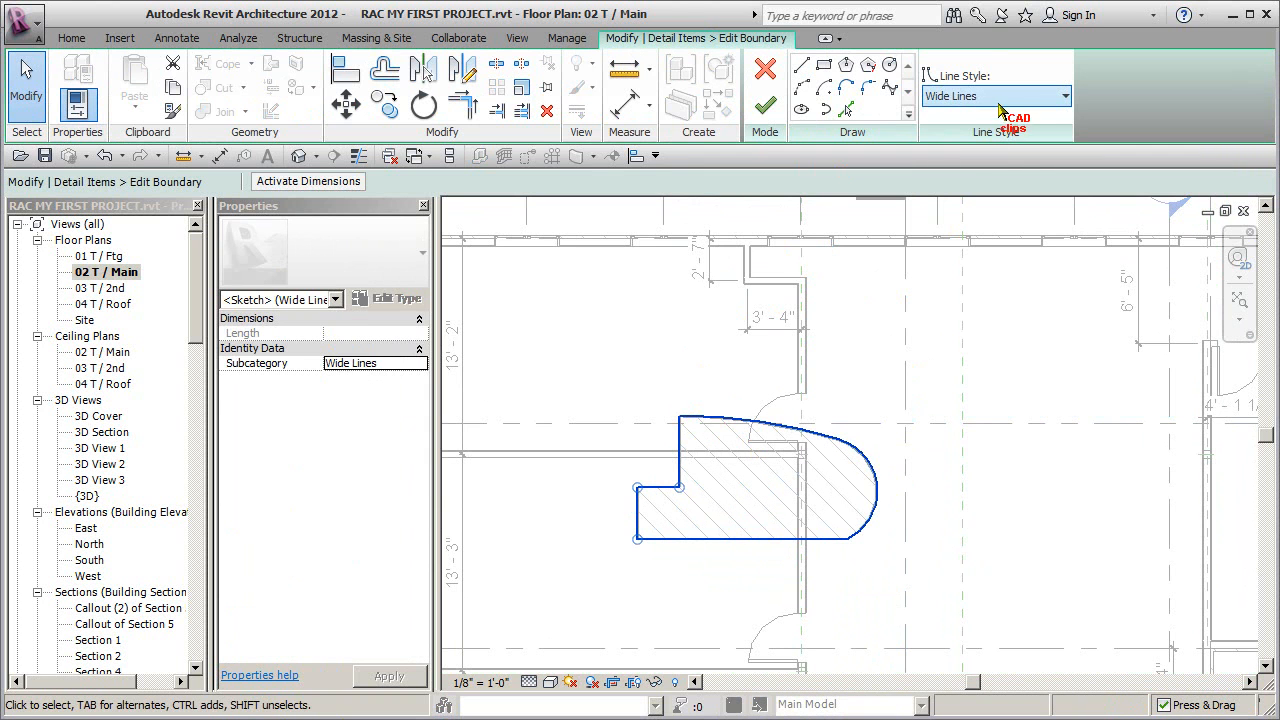
click(677, 371)
click(690, 419)
click(709, 416)
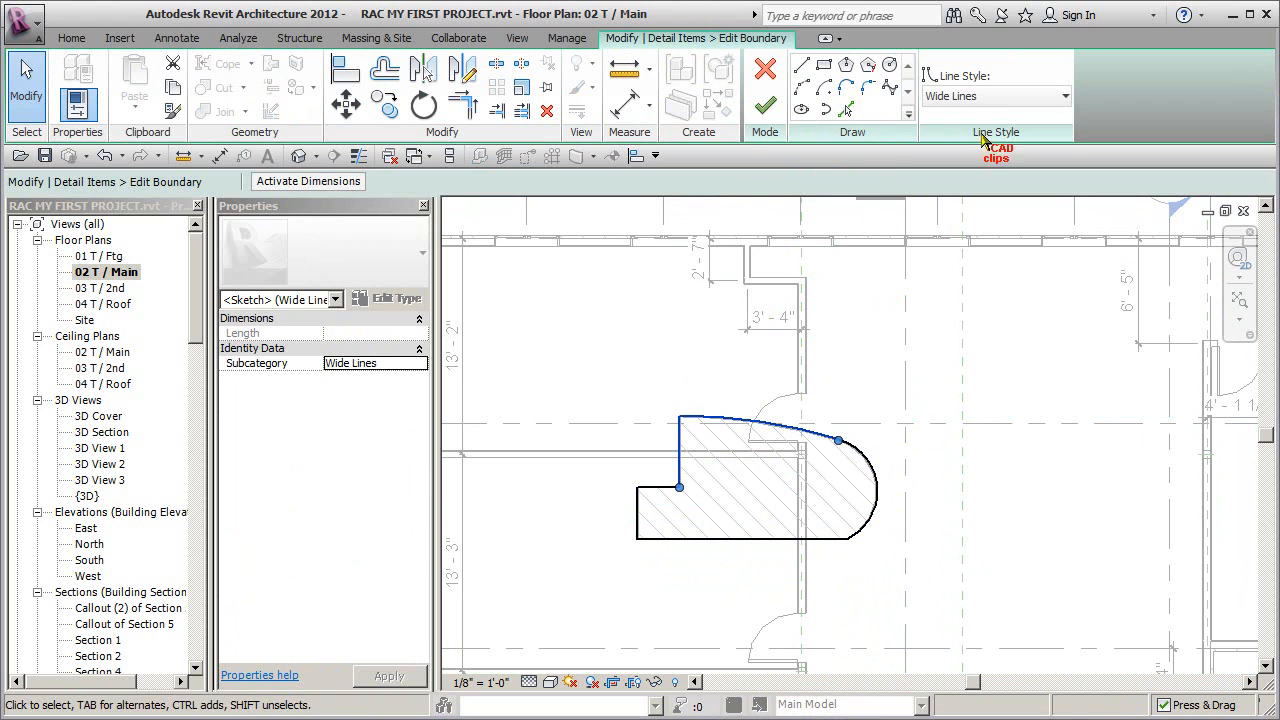
click(1001, 96)
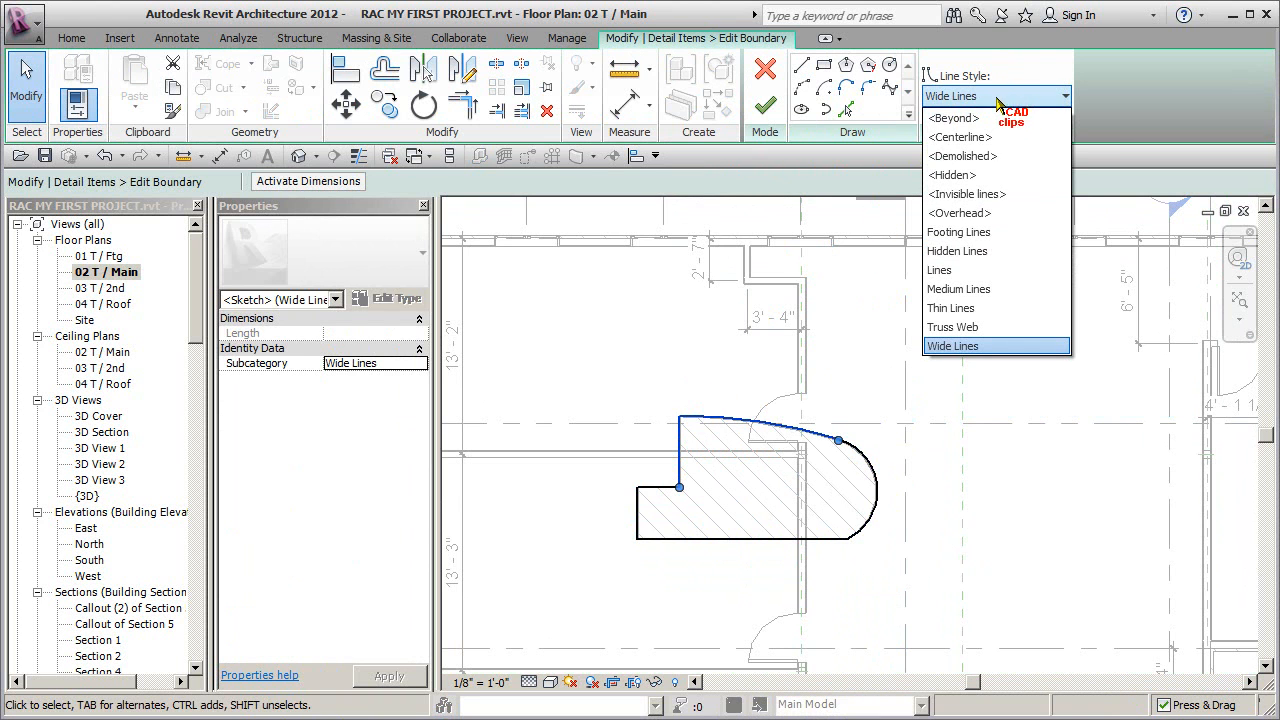
click(960, 234)
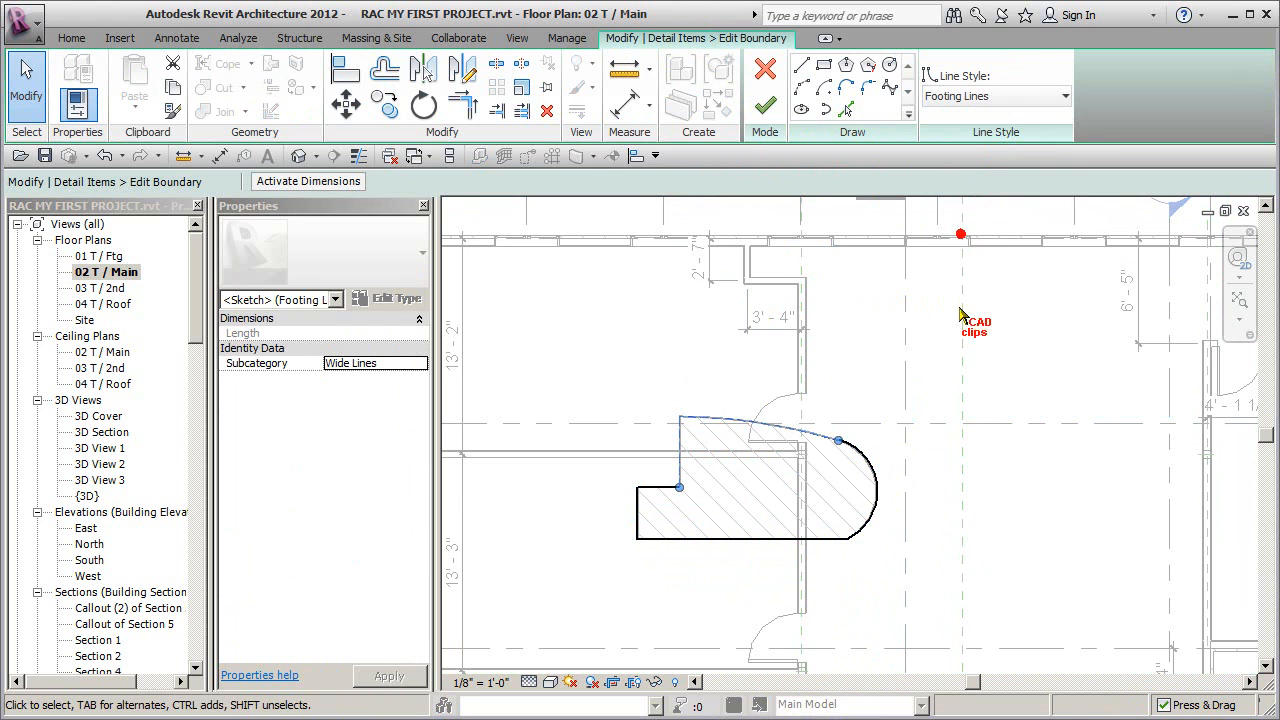
click(955, 378)
click(766, 105)
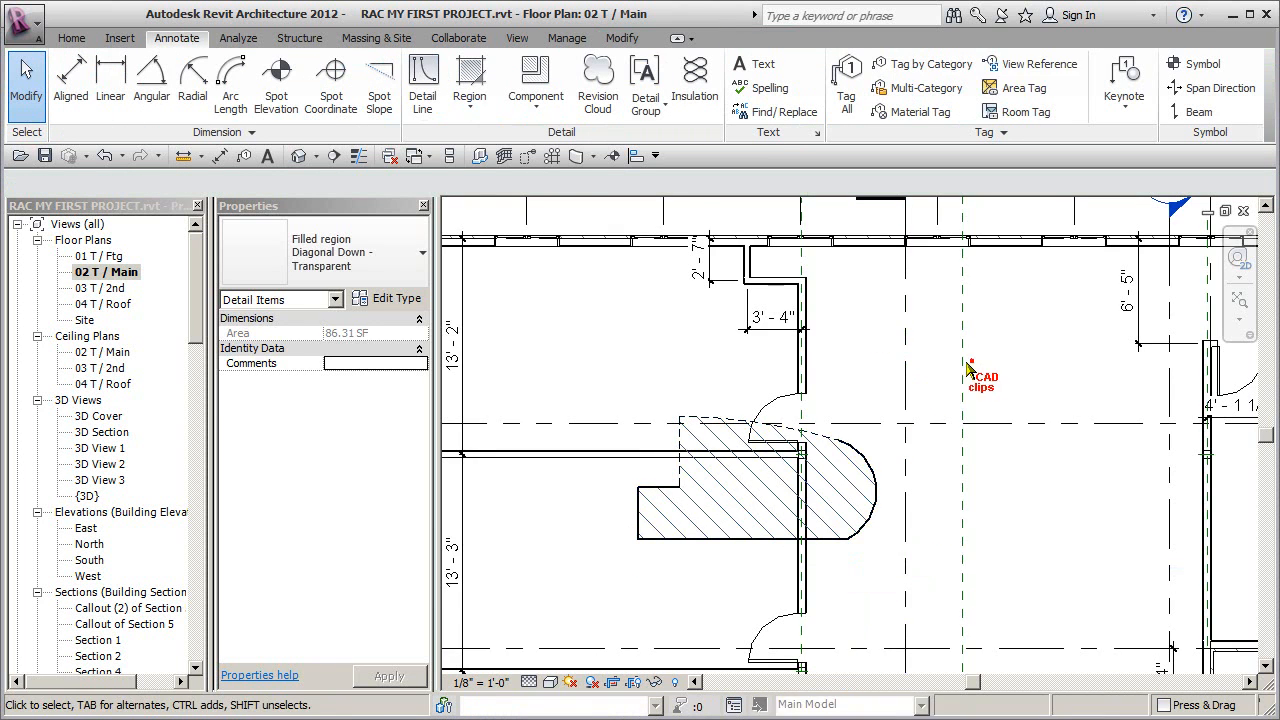
click(972, 362)
Select the filled region and examine the filled region types available for it without changing the type
scroll(804, 462, up, 2)
middle_drag(823, 455, 878, 381)
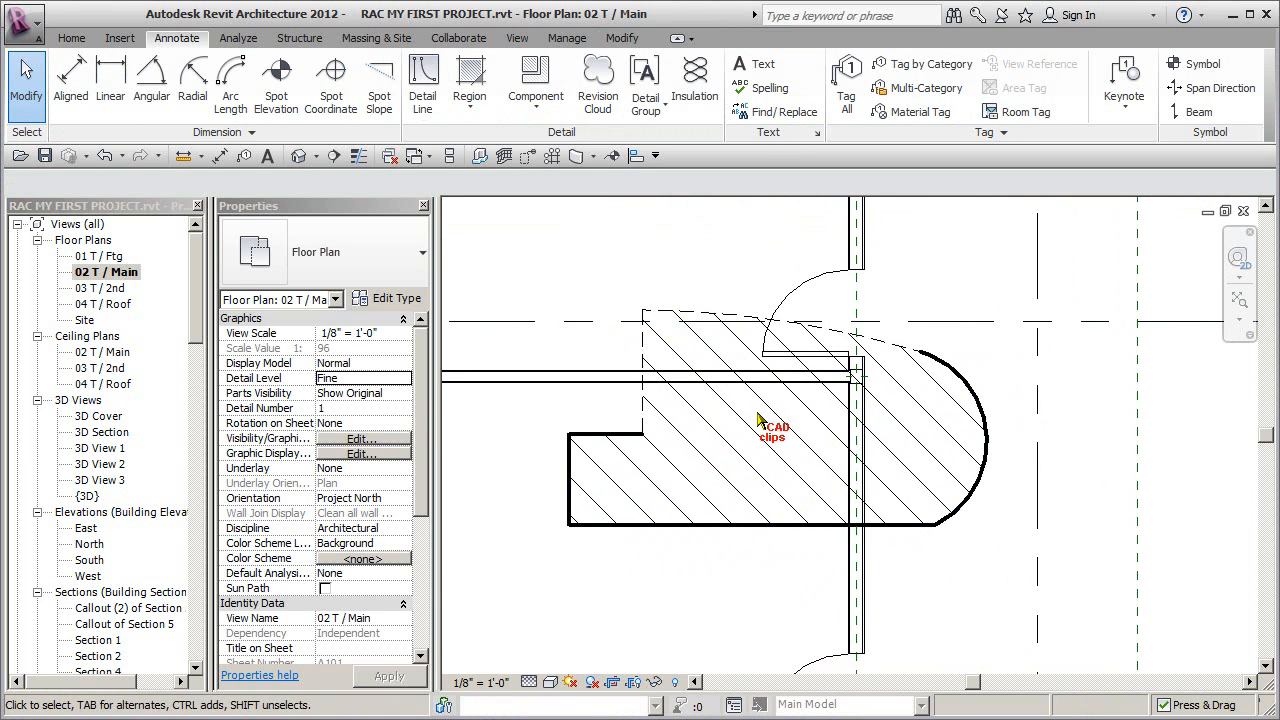
click(742, 460)
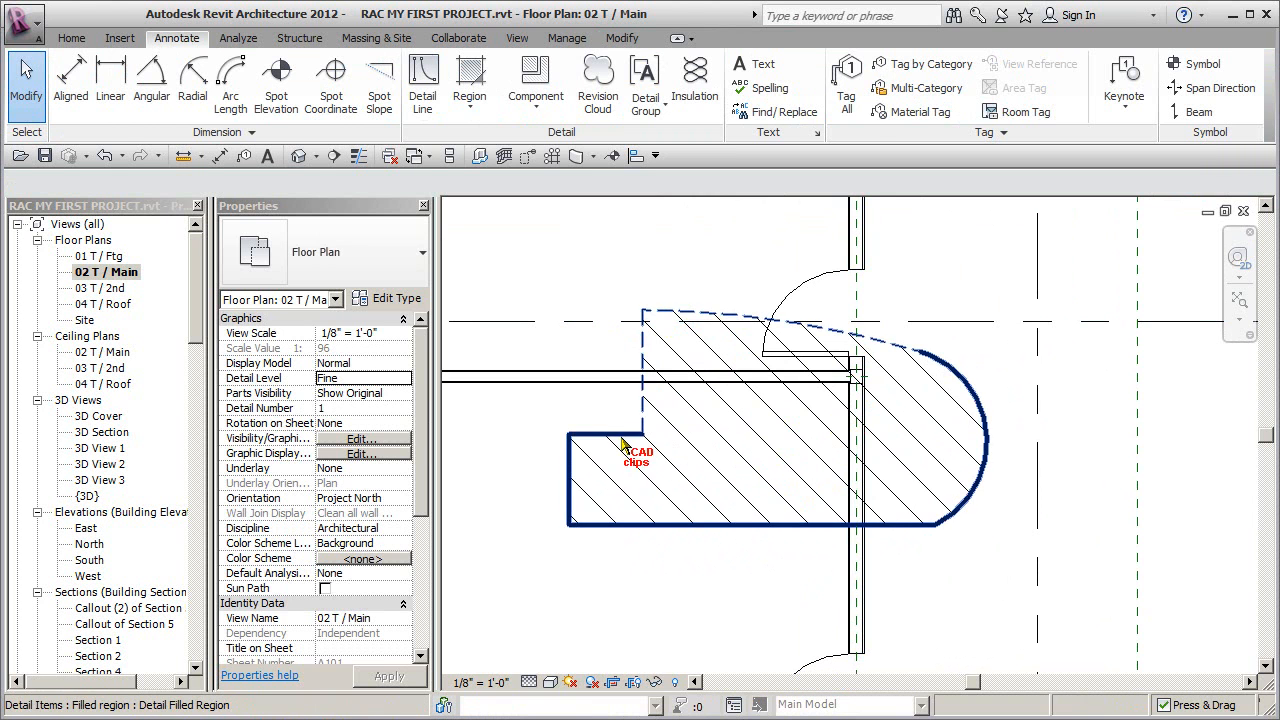
click(390, 252)
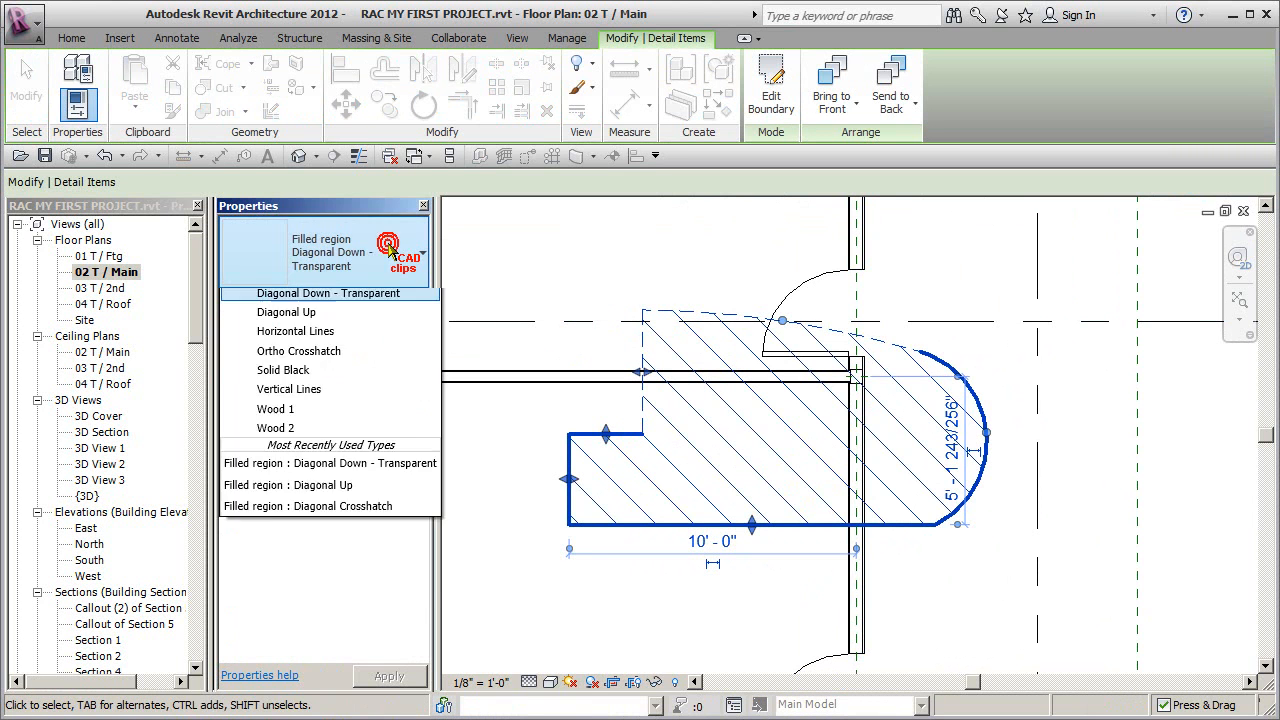
click(546, 251)
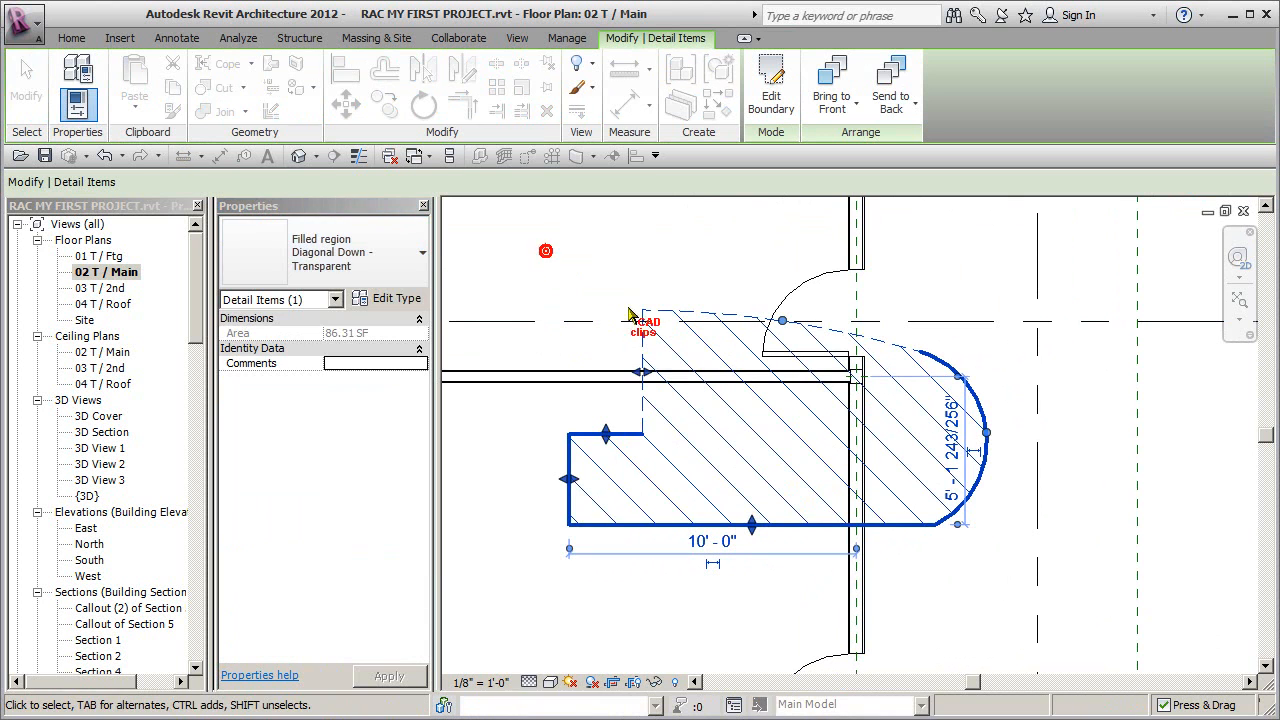
Examine the line style of the region's upper arc and the styles offered for new boundary lines, and finish the sketch unchanged
click(772, 95)
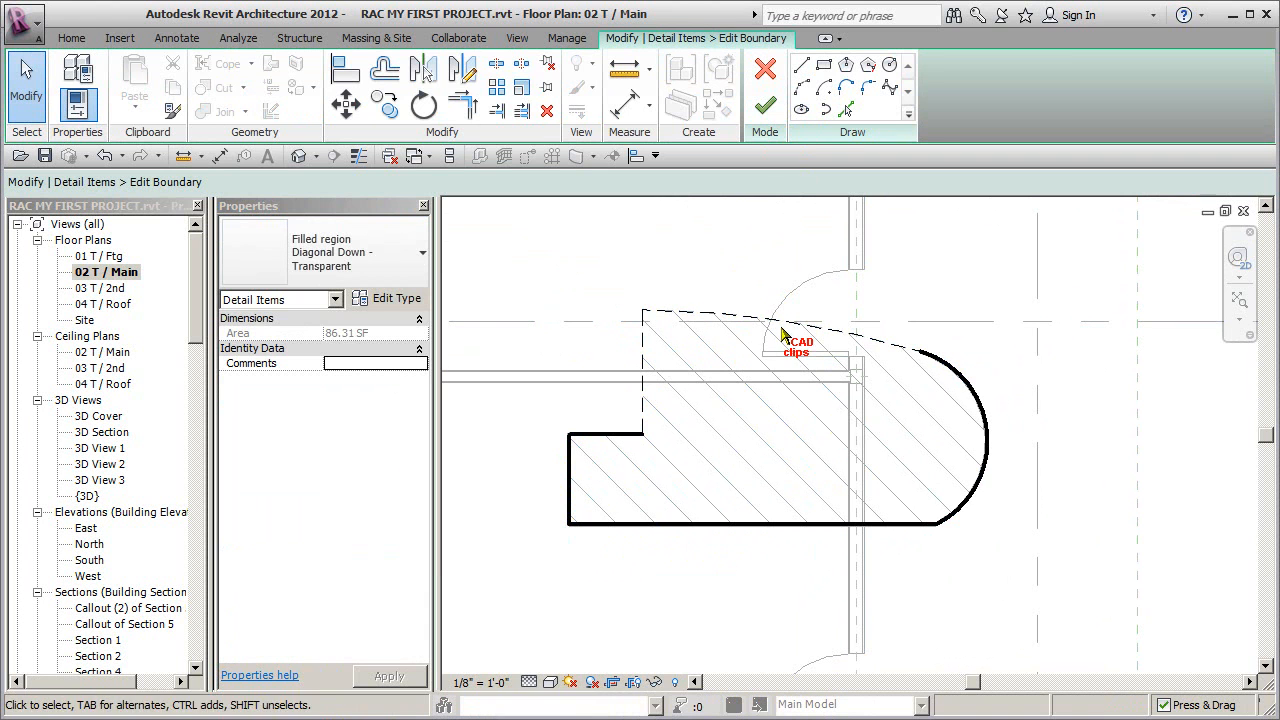
click(682, 313)
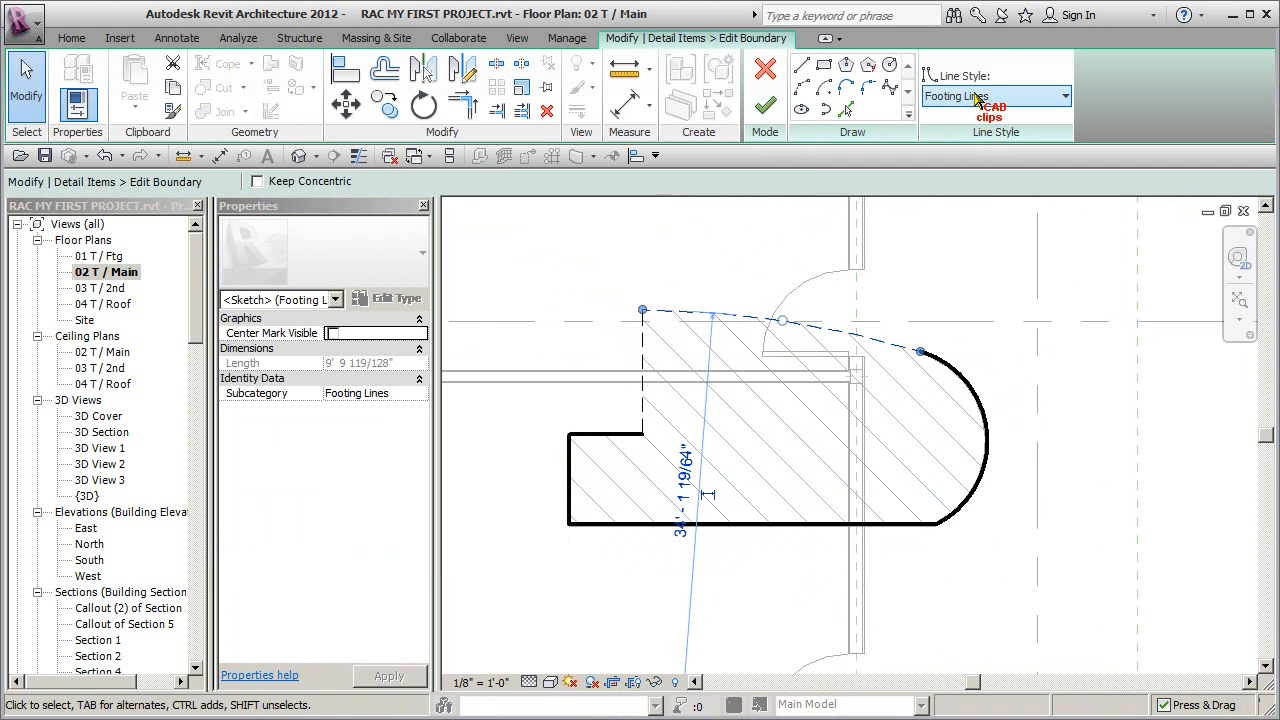
click(801, 65)
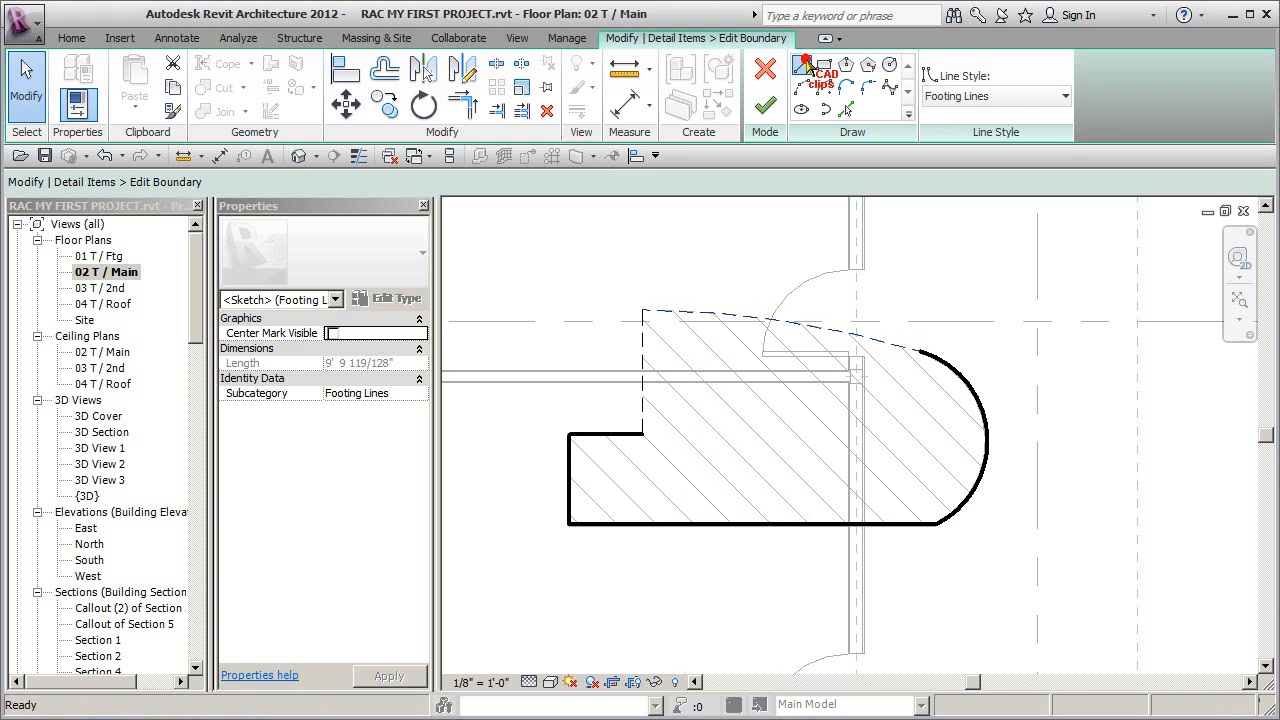
click(1066, 96)
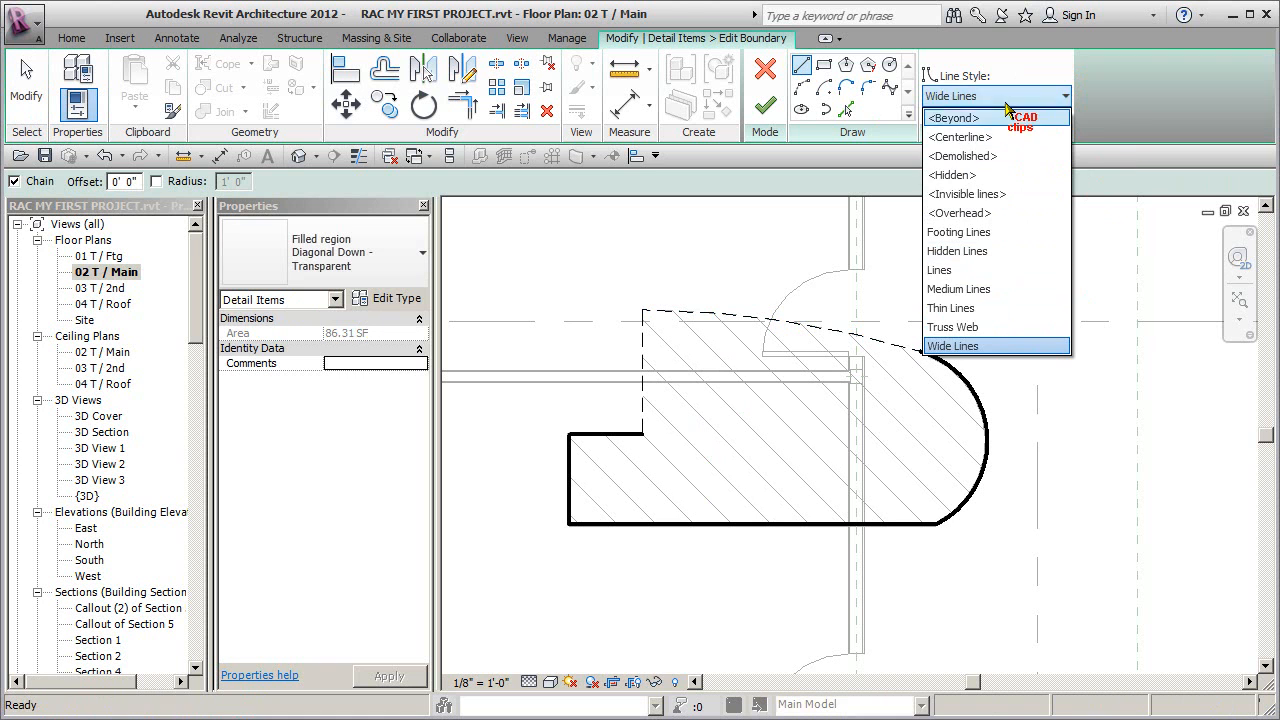
click(1113, 157)
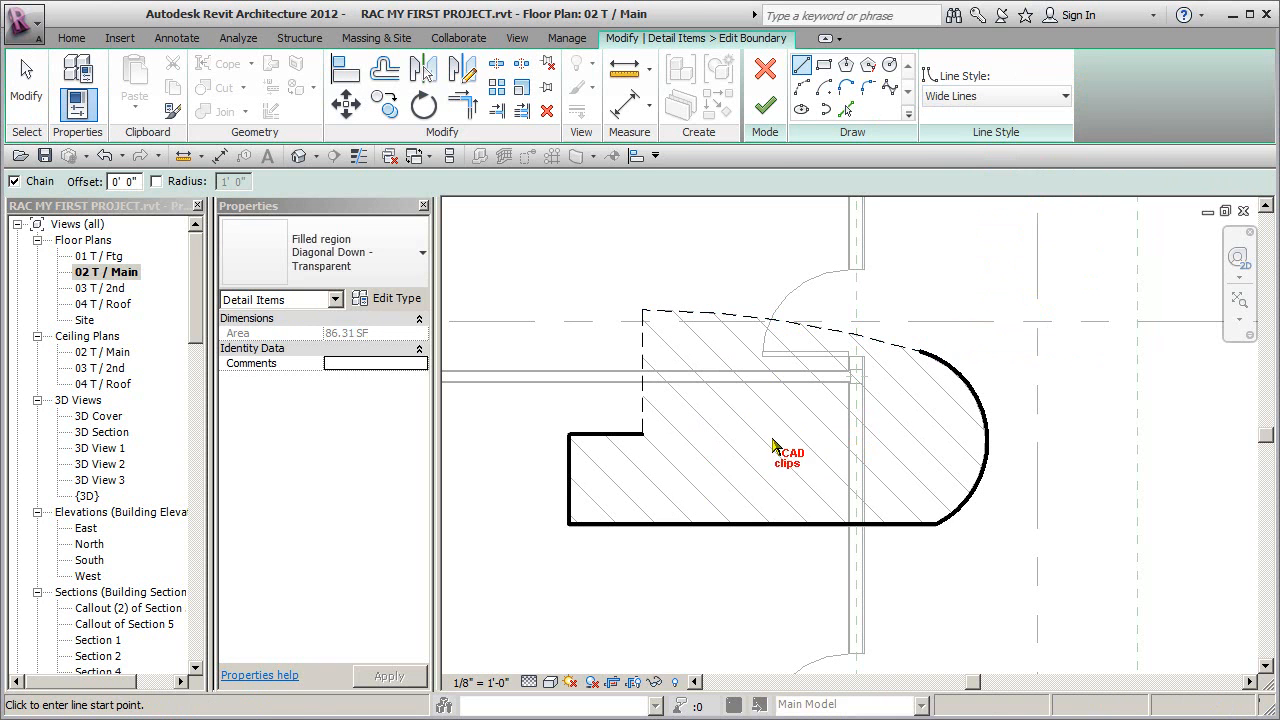
click(765, 105)
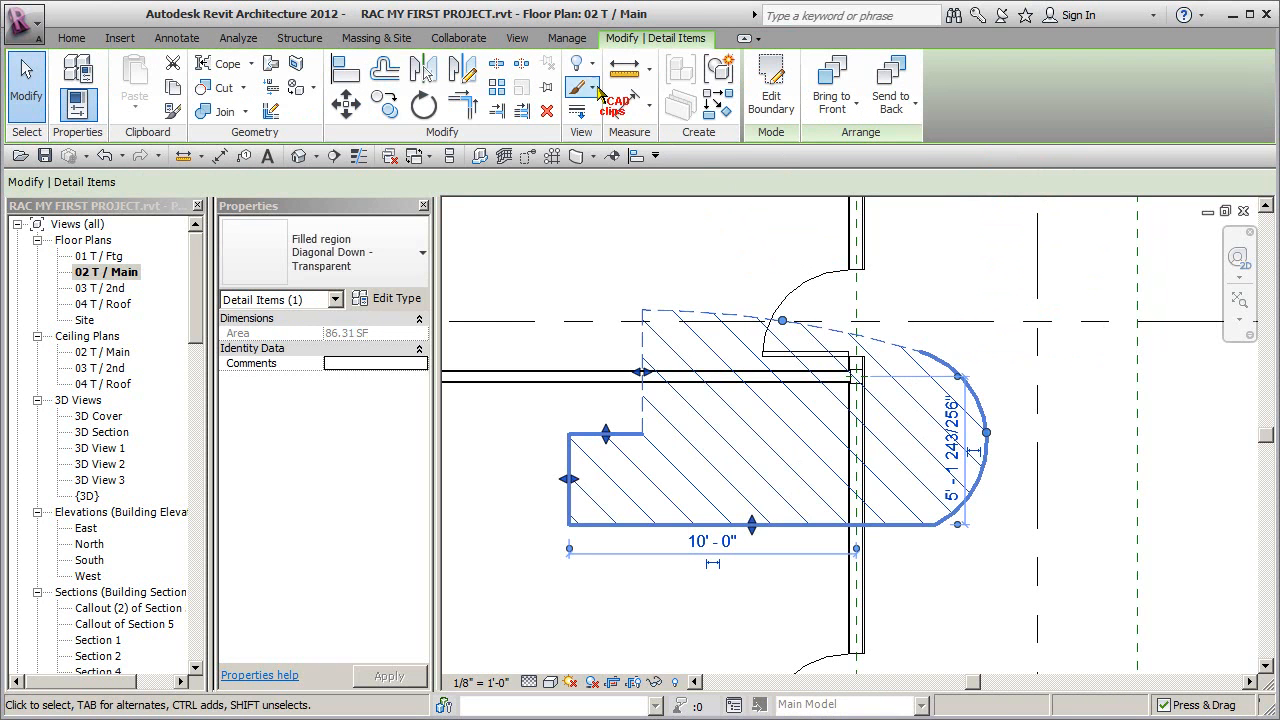
Examine the weight, color and pattern of the subcategories under Lines in the project's Line Styles
click(565, 40)
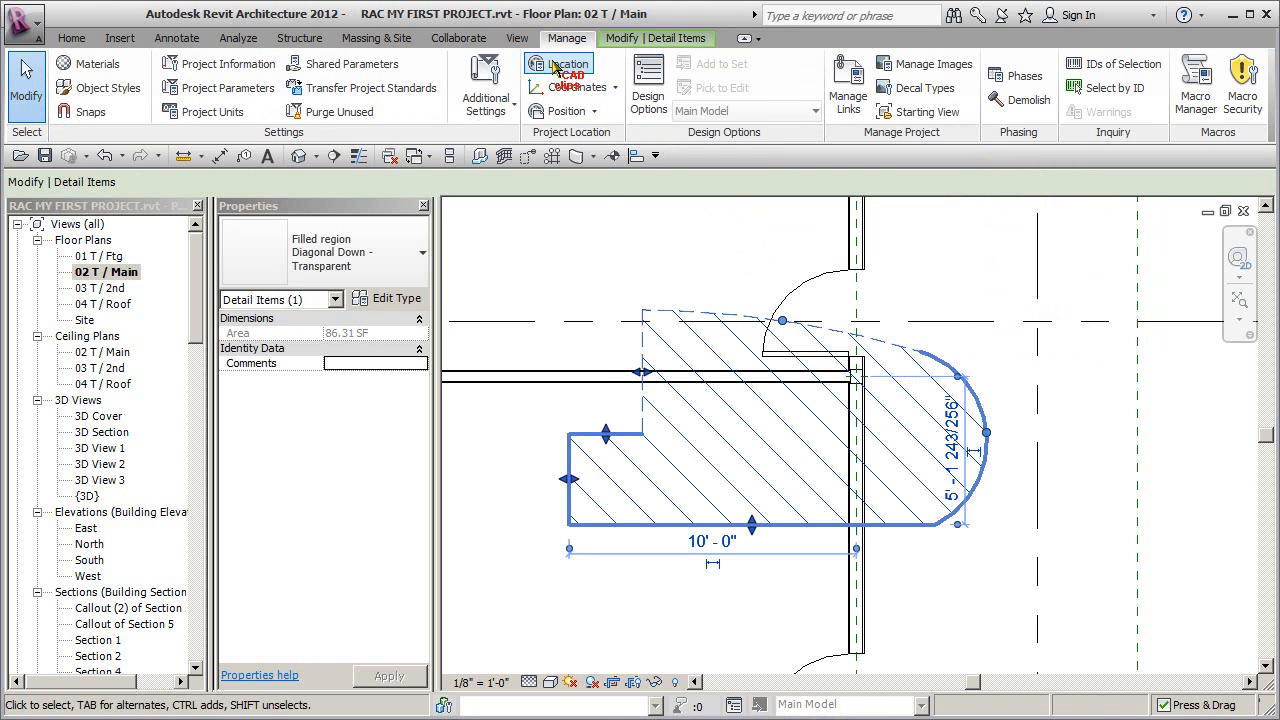
click(505, 102)
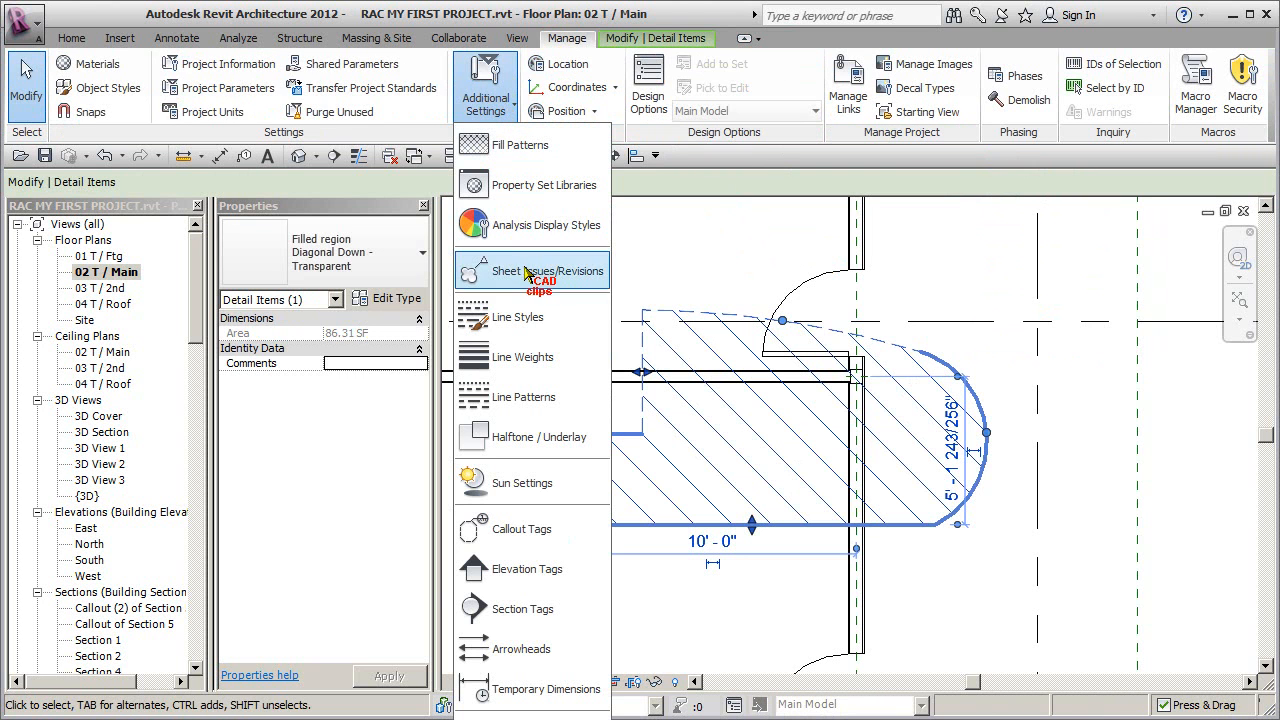
click(530, 318)
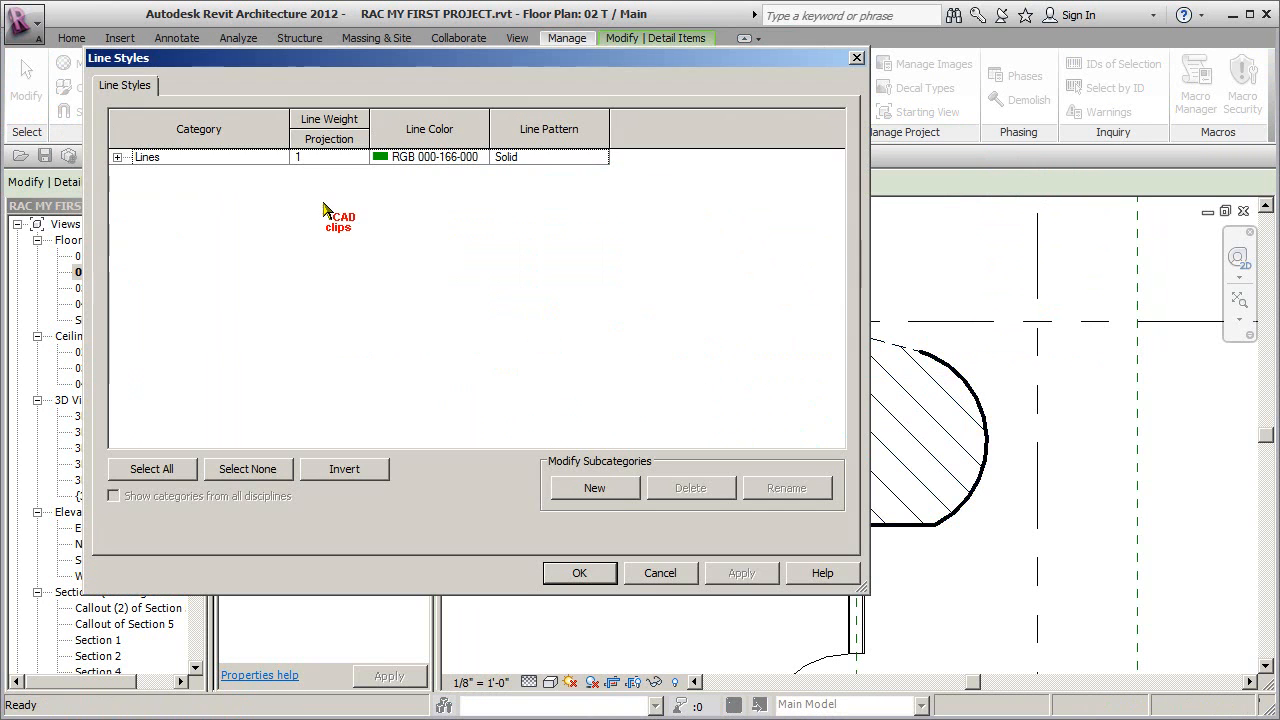
click(117, 157)
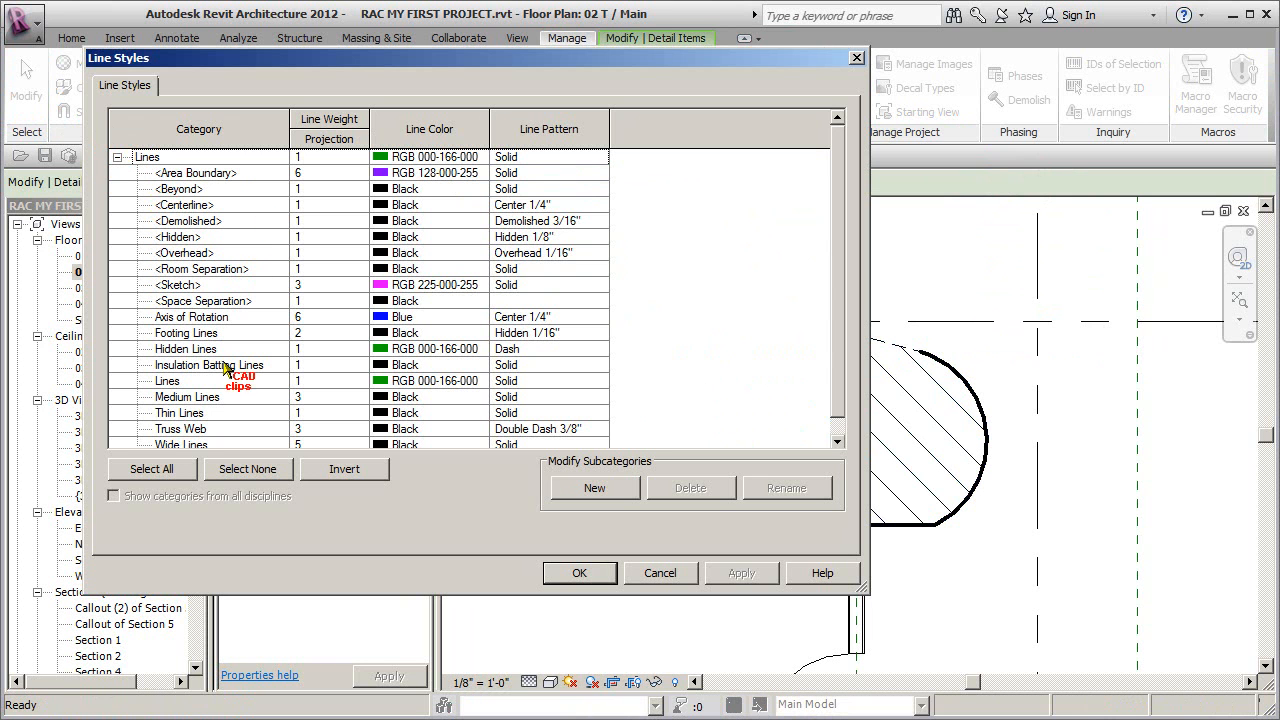
click(834, 222)
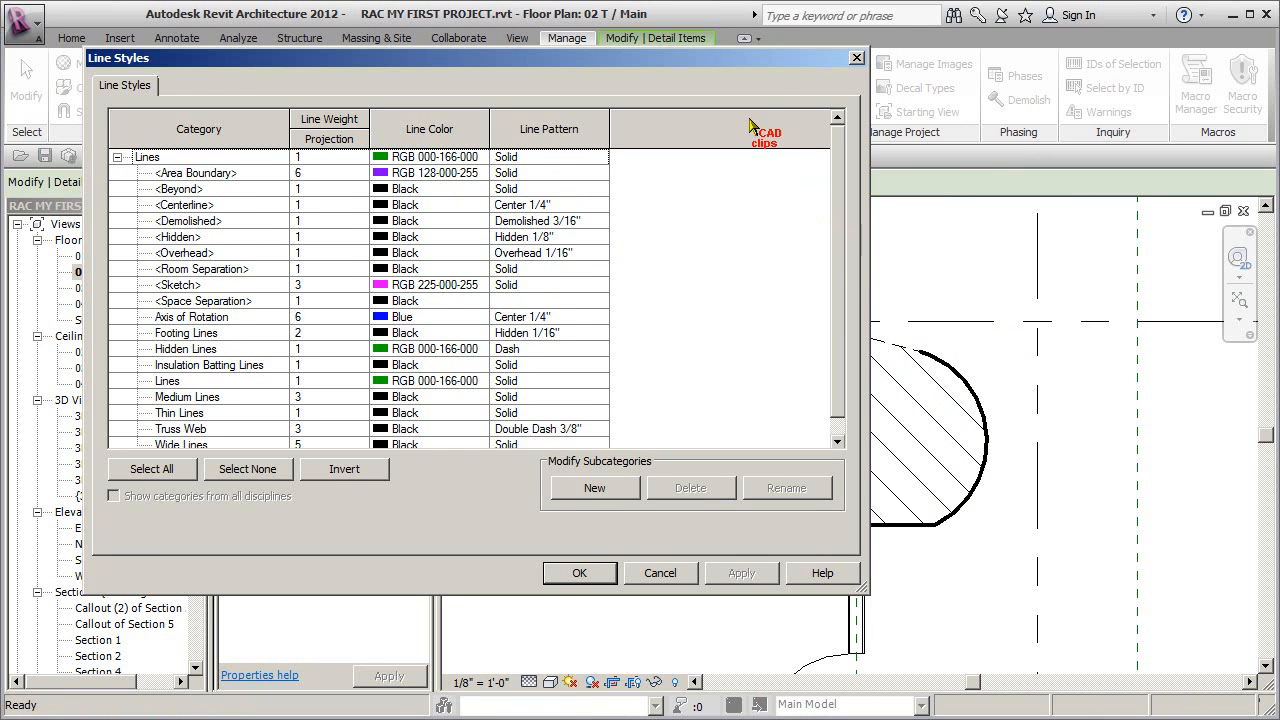
drag(738, 66, 652, 87)
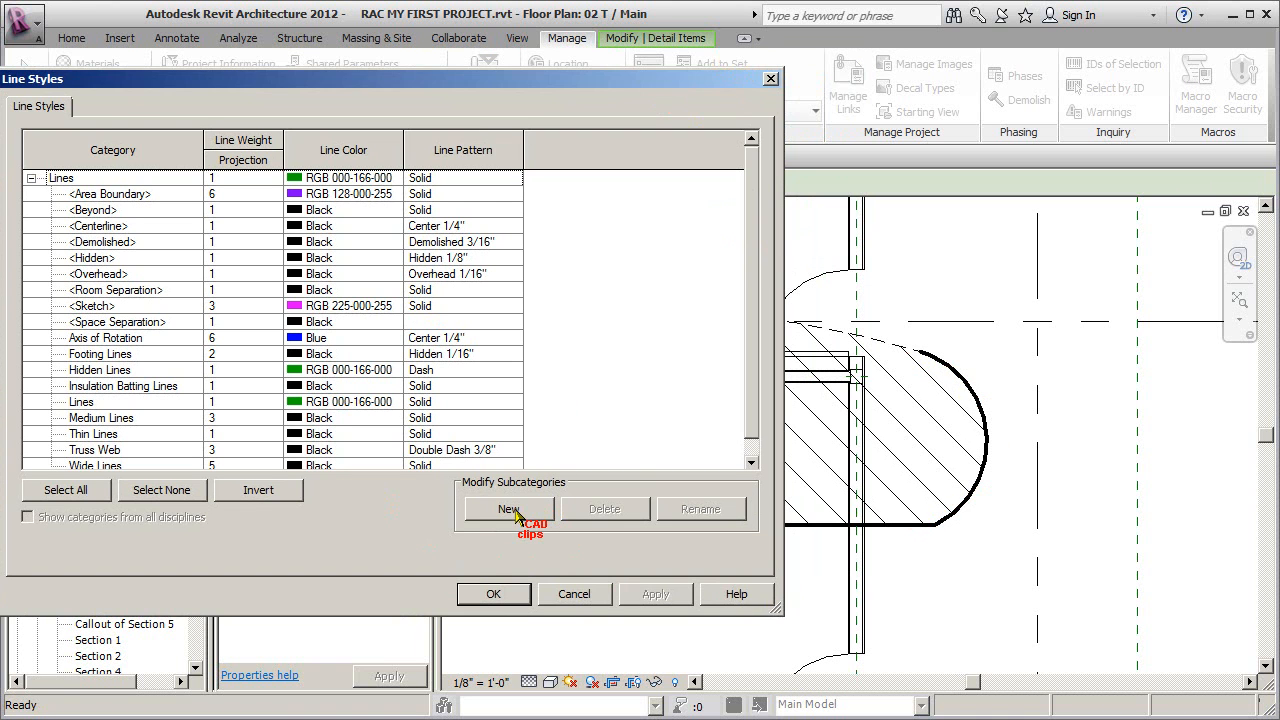
click(493, 595)
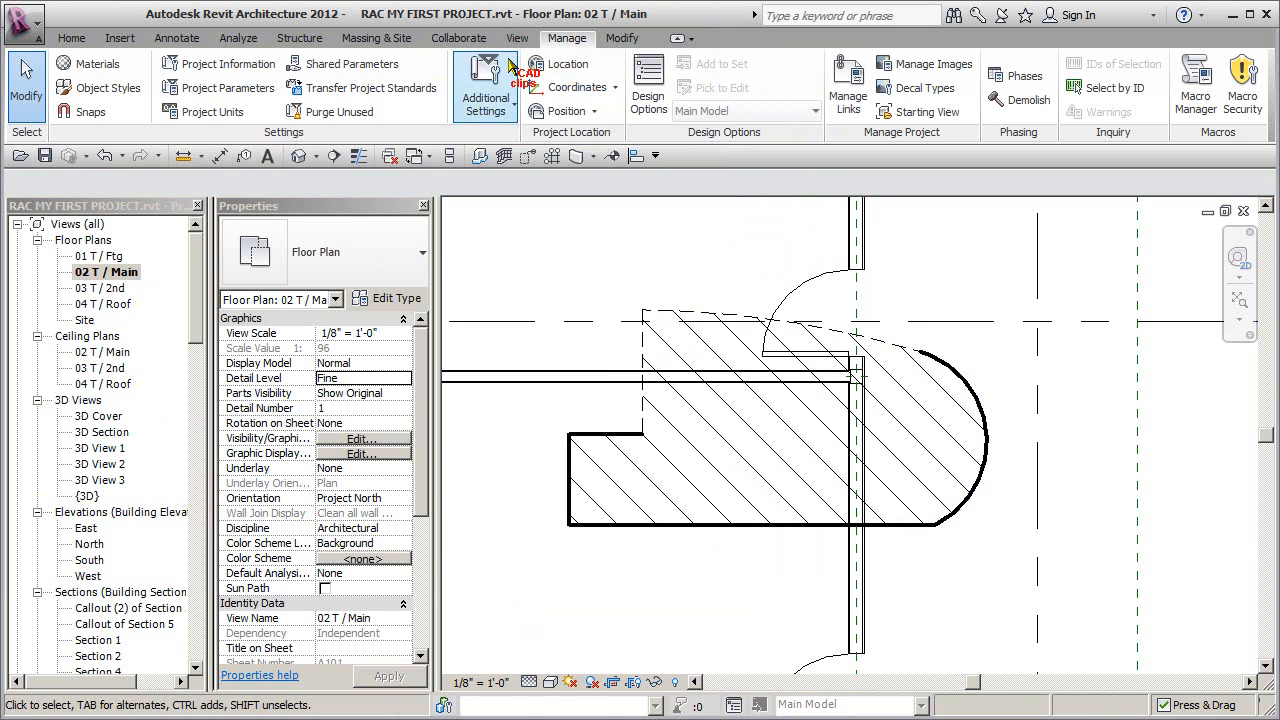
Look through the project's Line Patterns and close them without changes
click(485, 100)
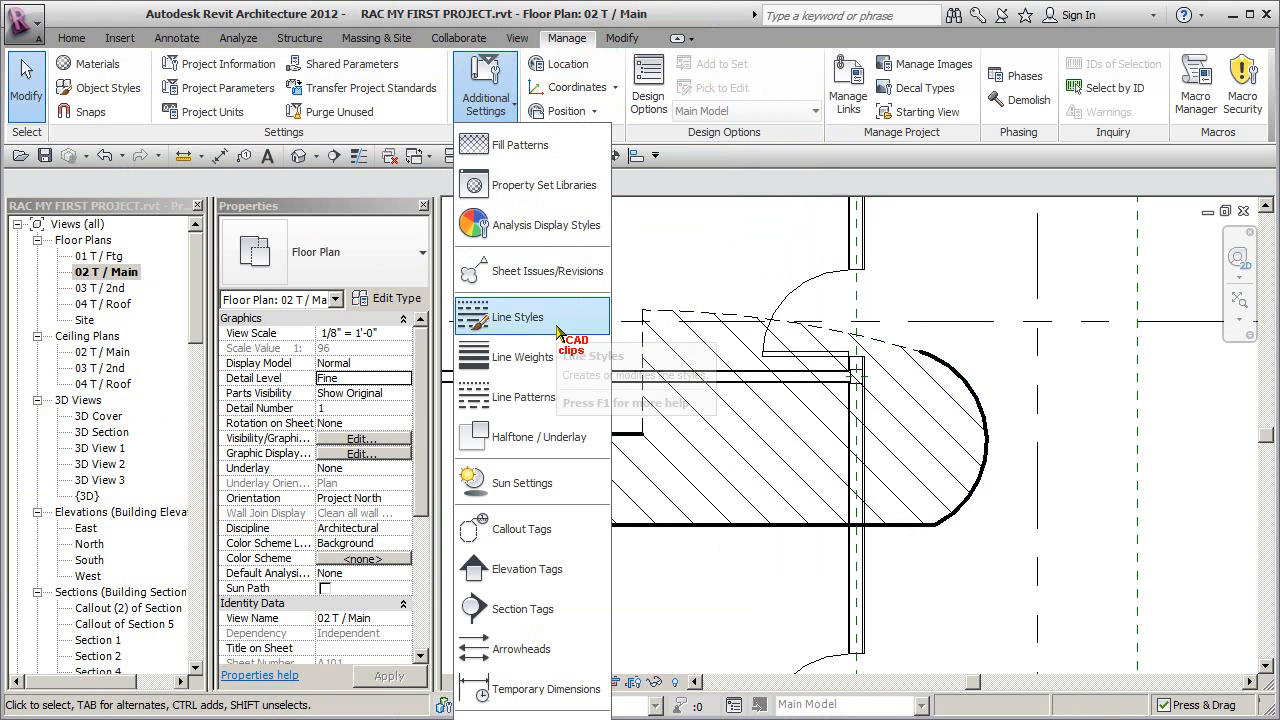
click(538, 397)
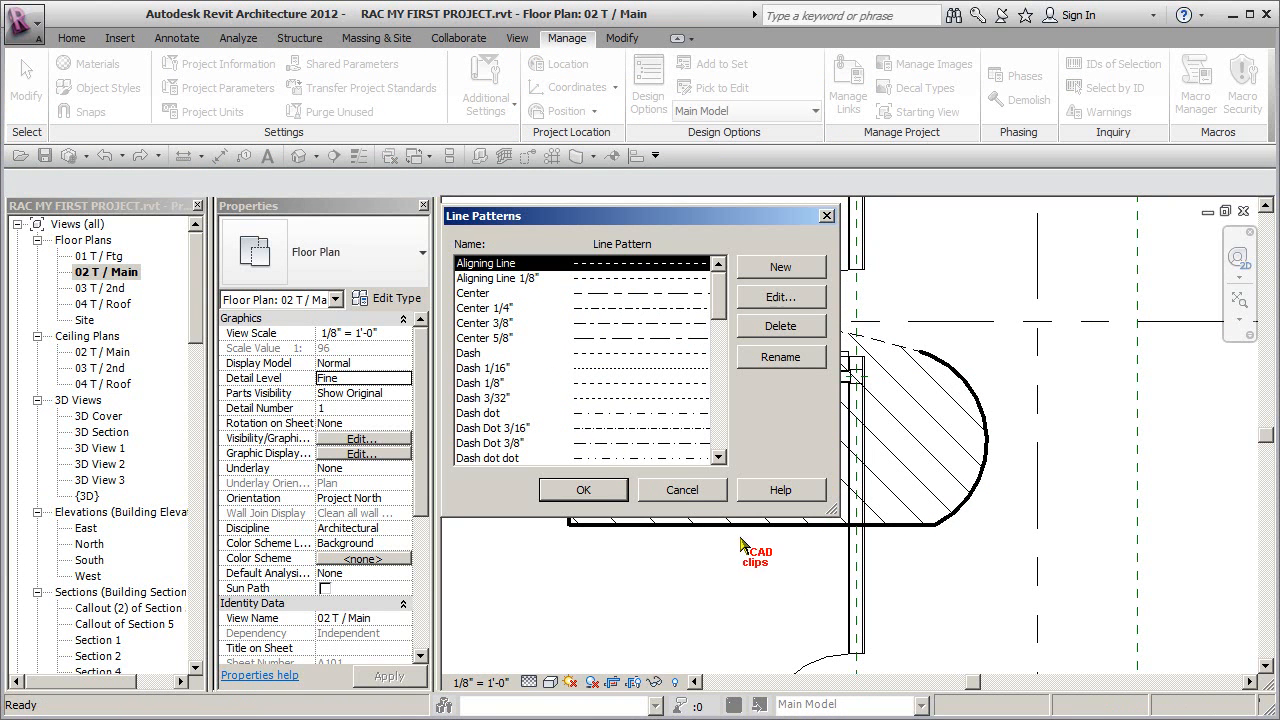
click(672, 483)
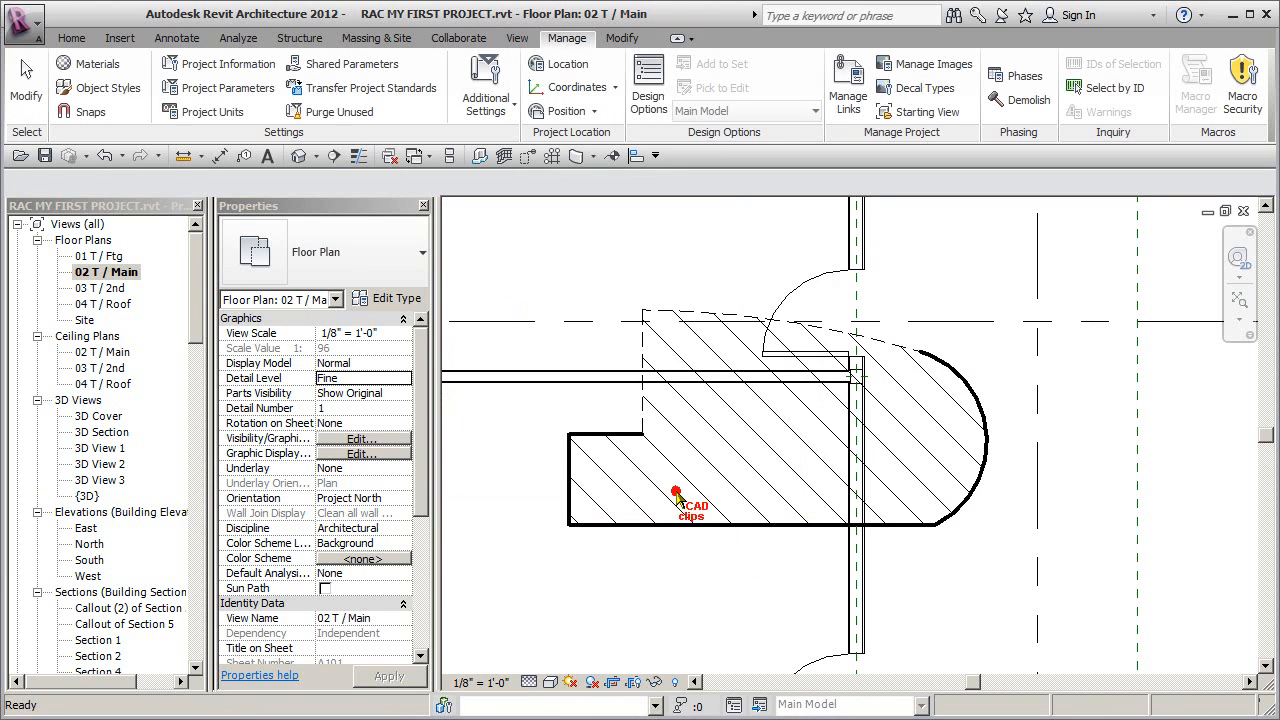
Examine the project's Drafting and Model fill patterns and close them without changes
click(482, 95)
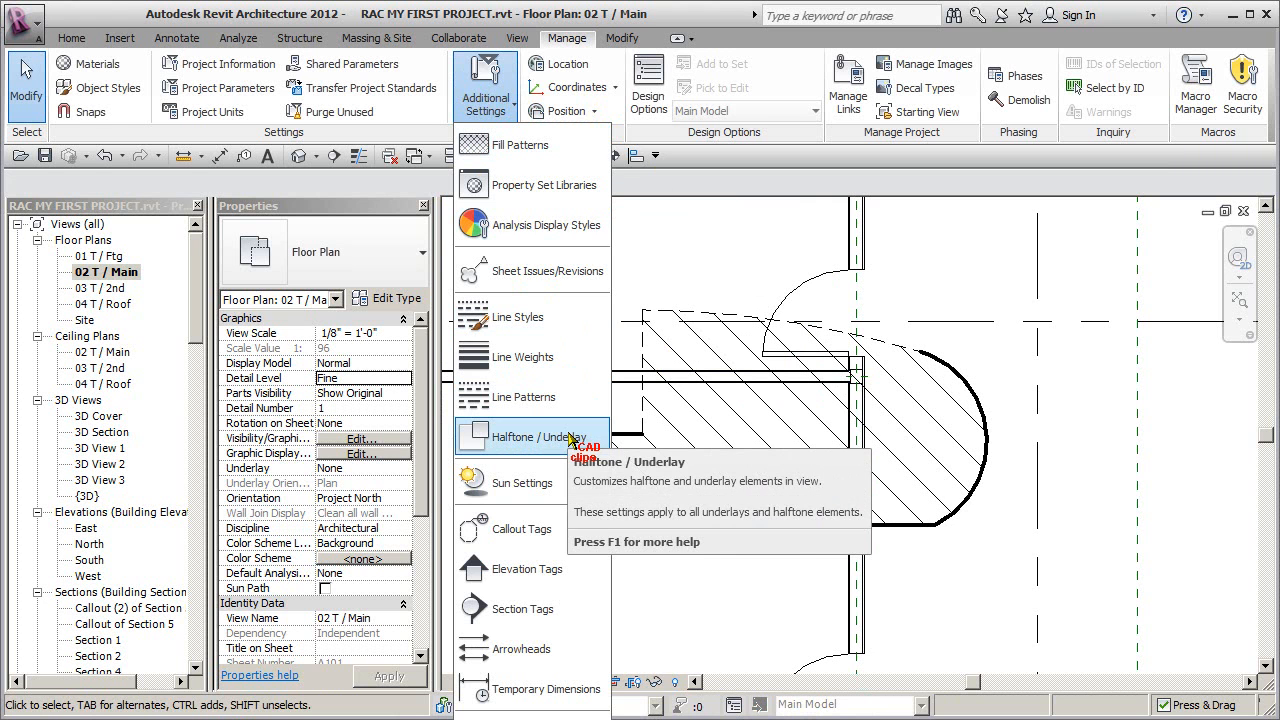
click(522, 145)
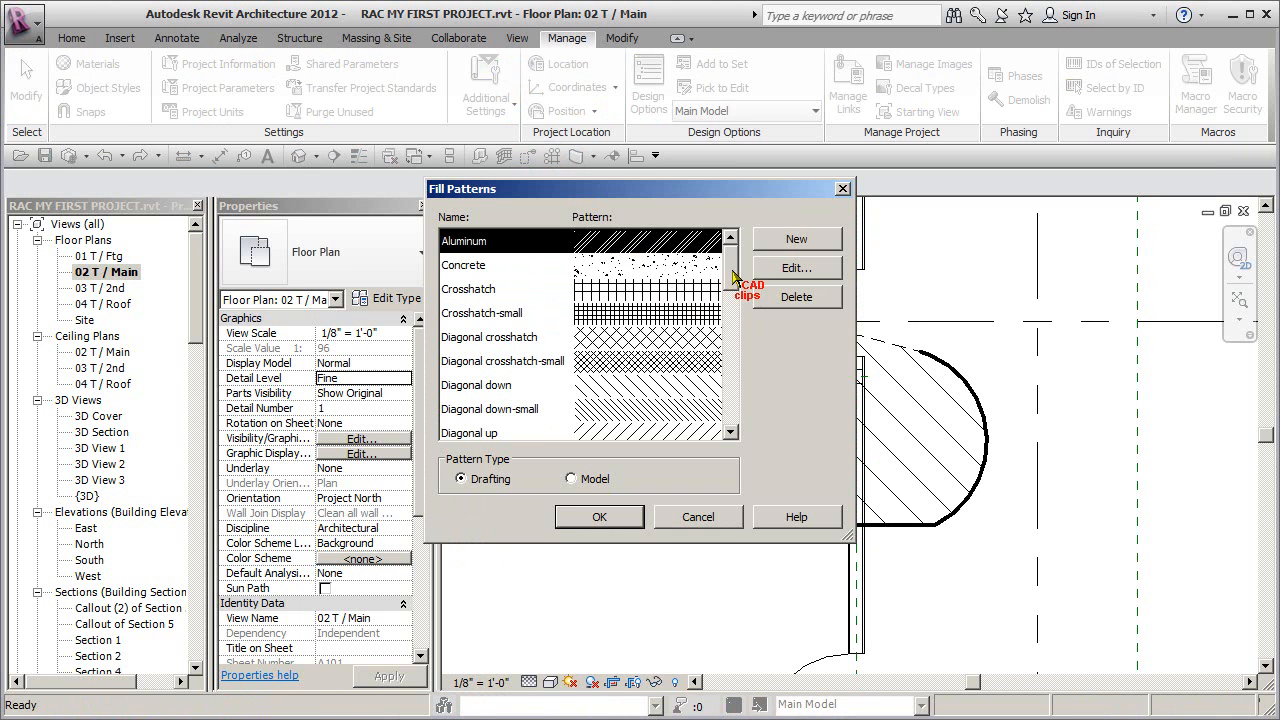
scroll(730, 285, down, 7)
scroll(637, 367, up, 5)
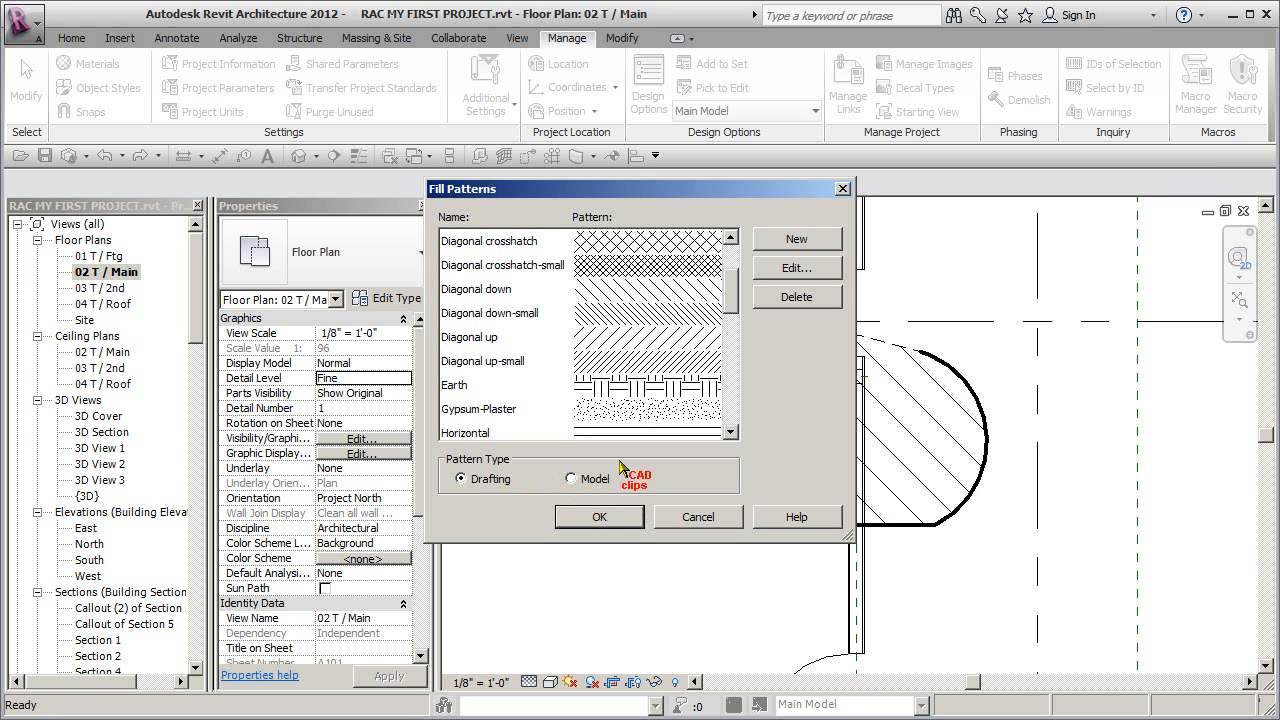
click(571, 478)
click(731, 290)
drag(731, 290, 733, 252)
click(466, 478)
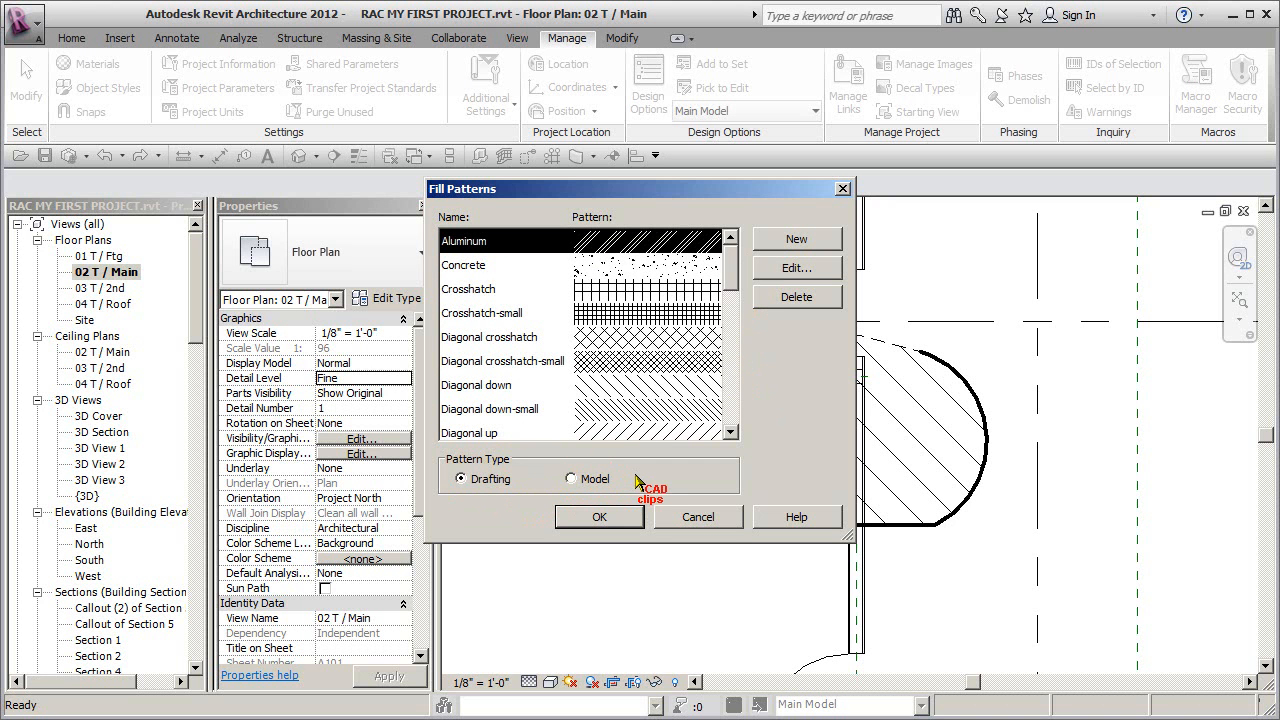
mouse_move(737, 266)
mouse_down()
mouse_move(745, 400)
mouse_move(730, 250)
mouse_up()
click(698, 517)
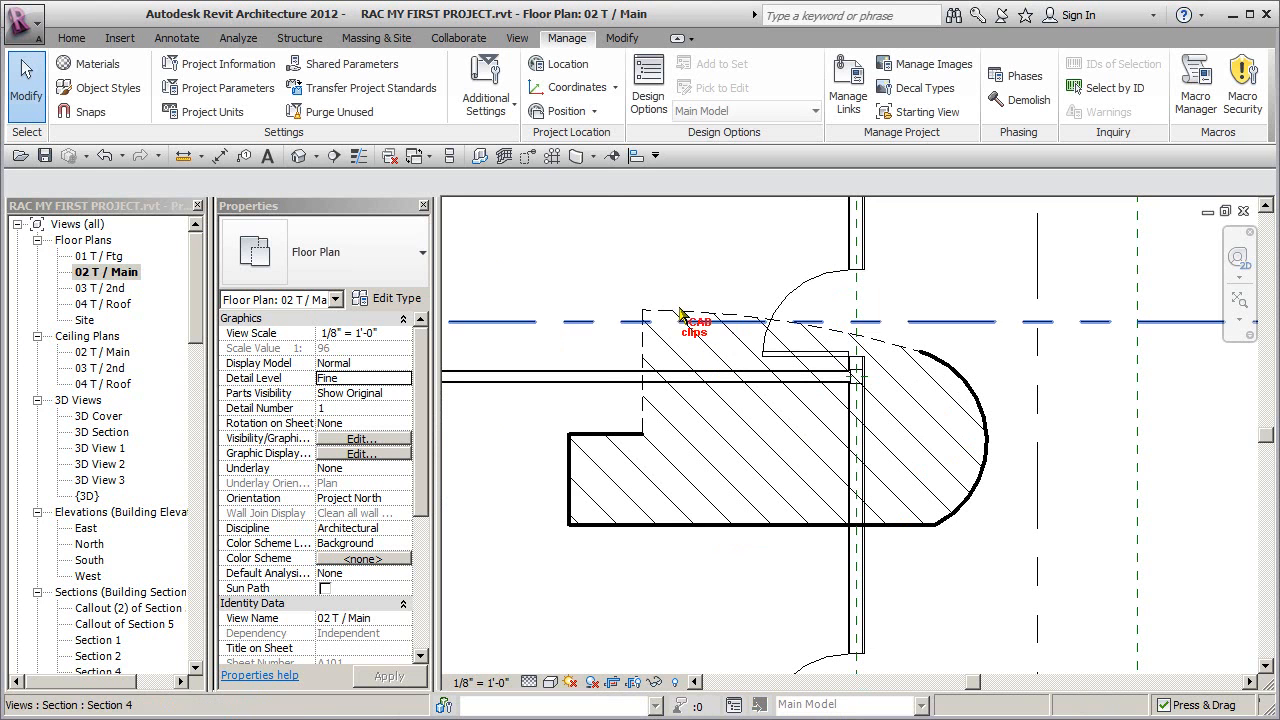
click(488, 104)
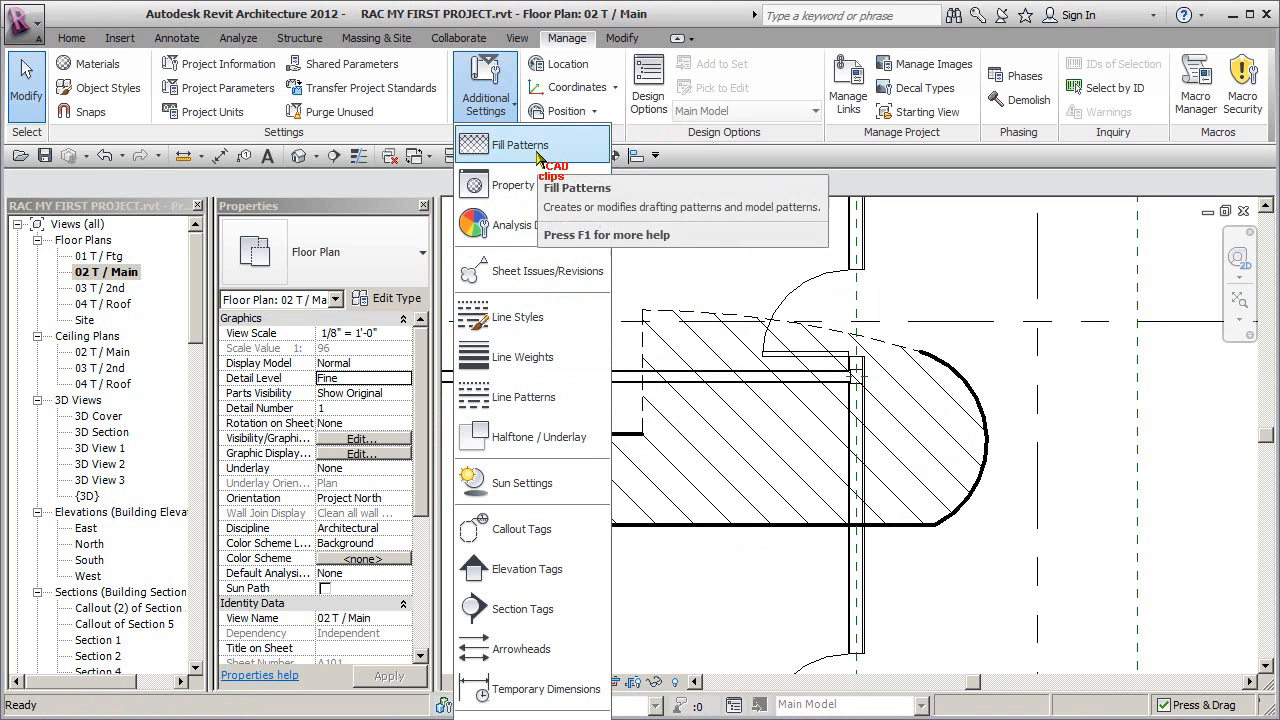
click(842, 180)
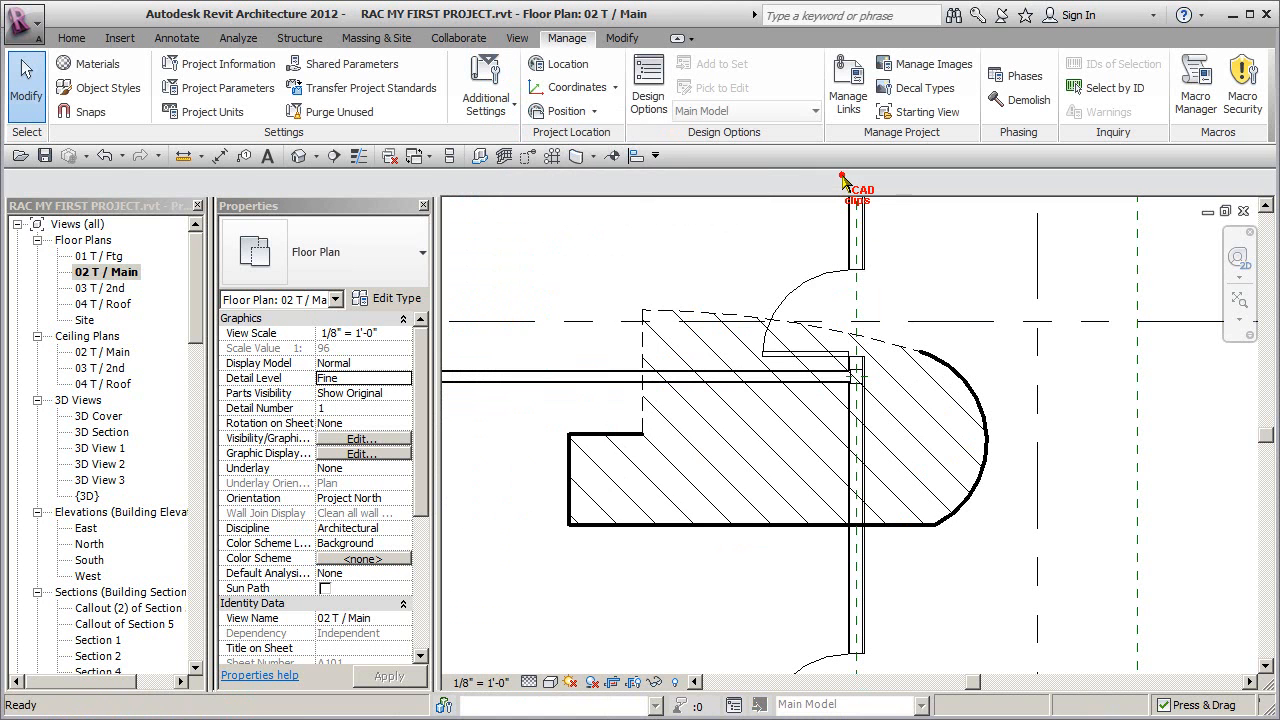
click(718, 320)
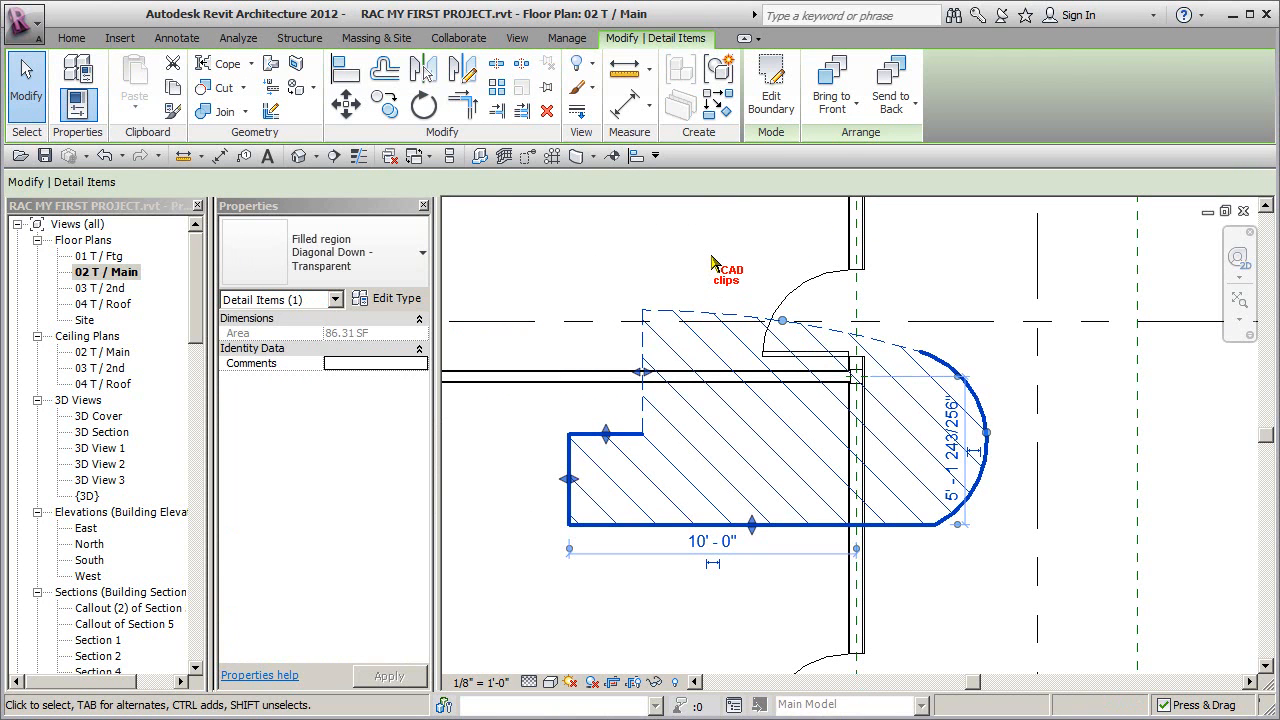
click(712, 262)
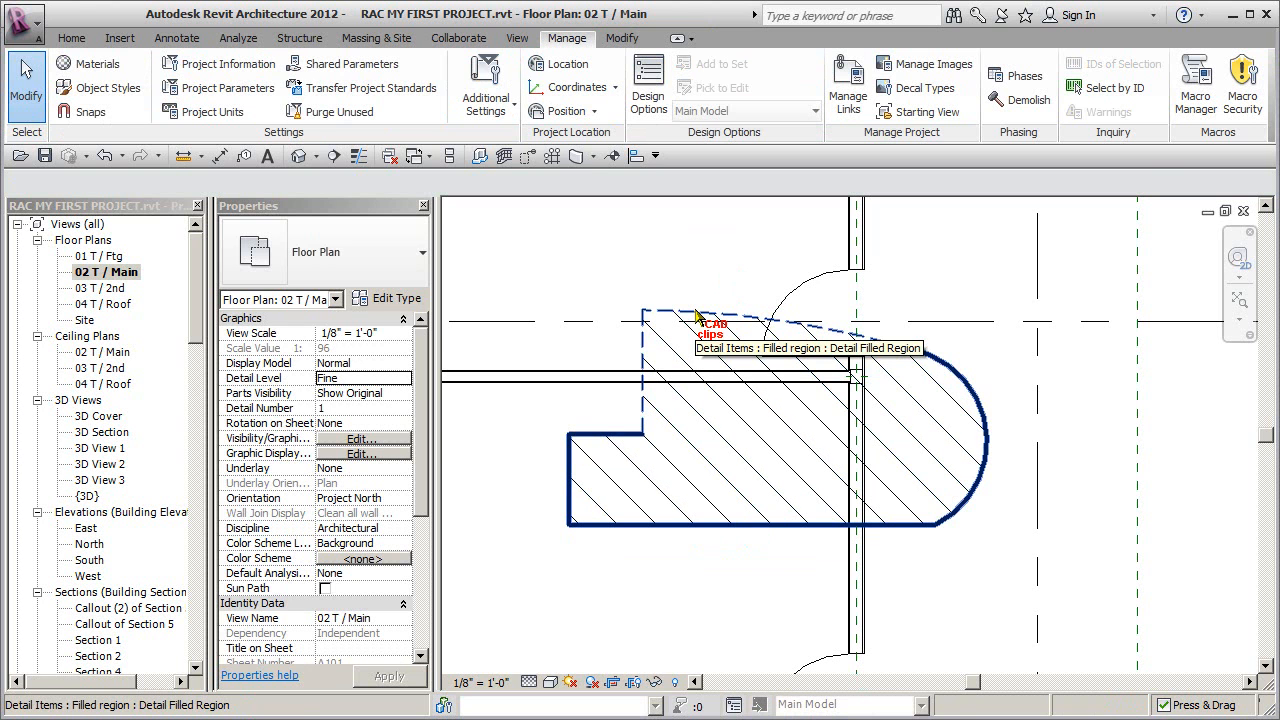
click(697, 316)
click(721, 285)
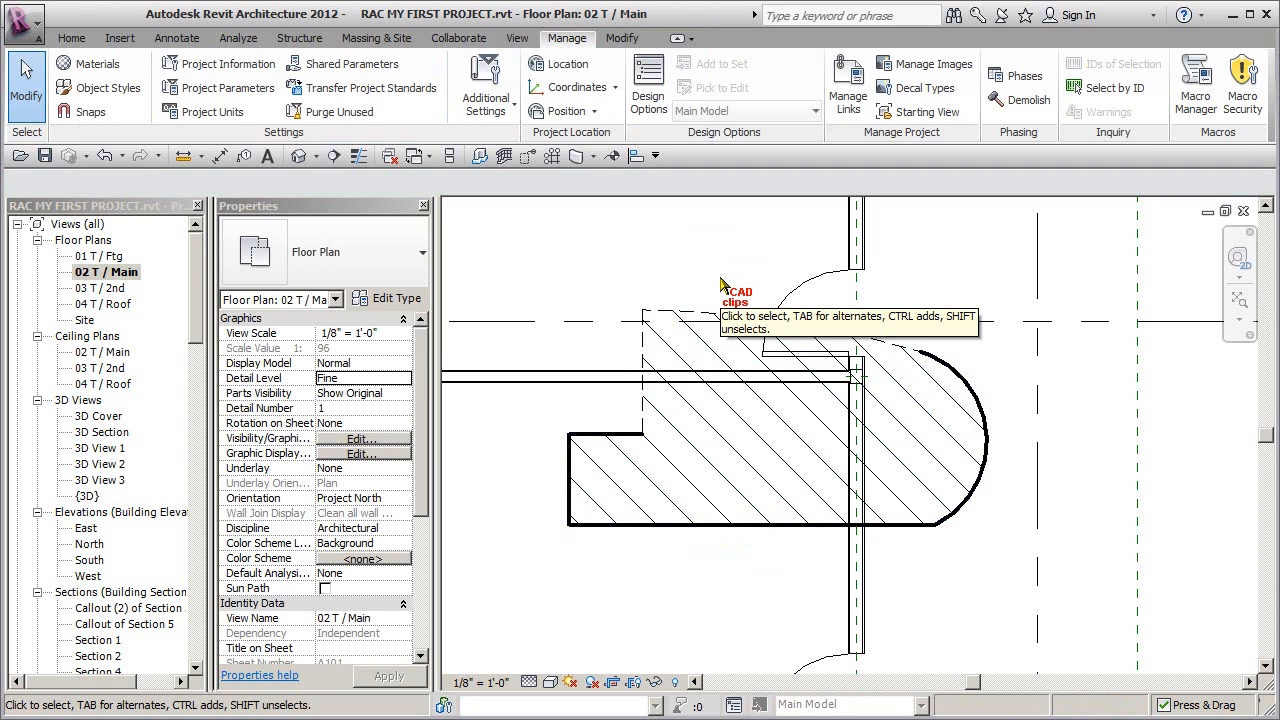
Show the region types offered for annotating the floor plan, including Filled Region
click(178, 38)
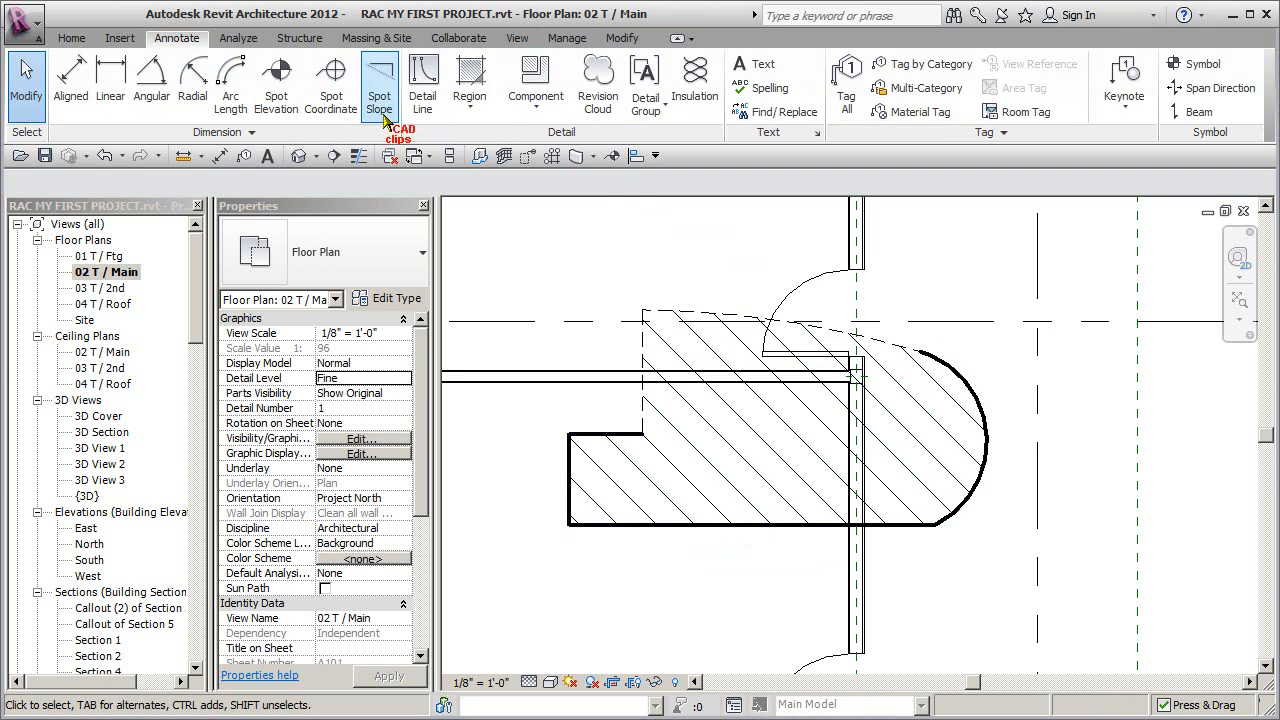
click(472, 104)
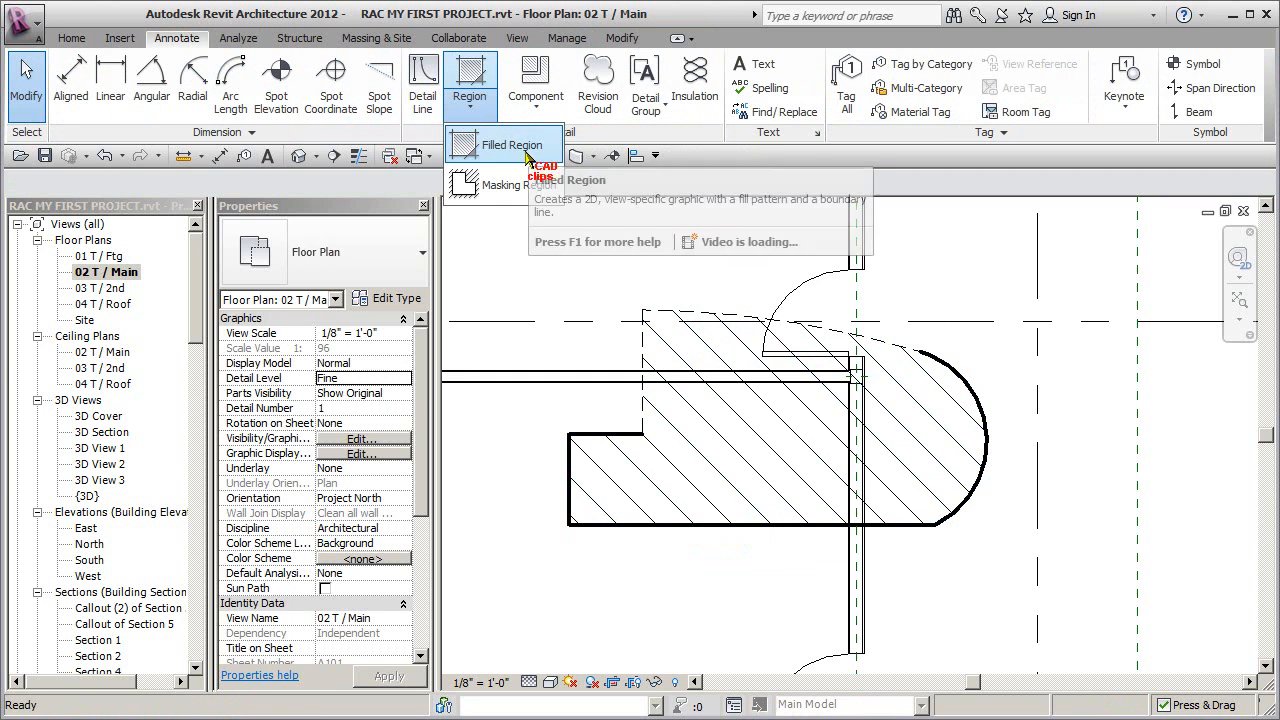